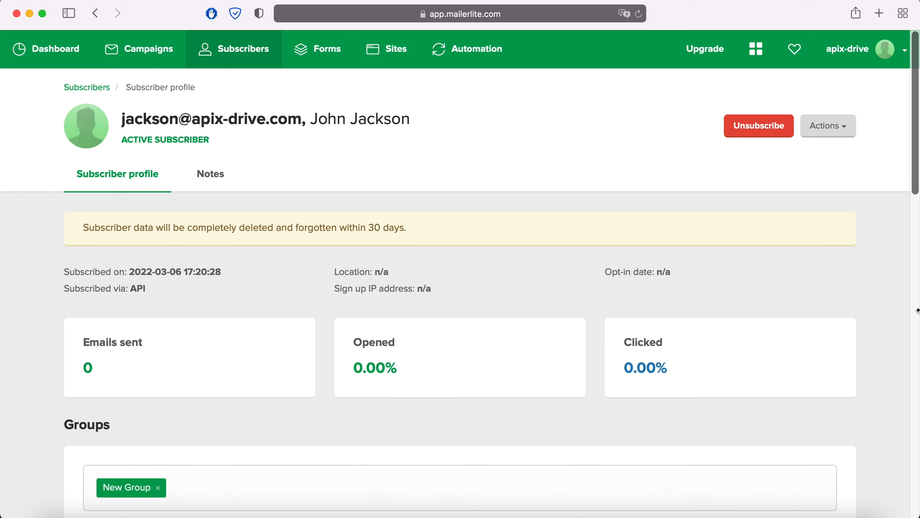
Create a new connection and choose Zoho CRM as the data source system
{"action": "scroll", "coordinate": [917, 311], "scroll_direction": "down", "scroll_amount": 7}
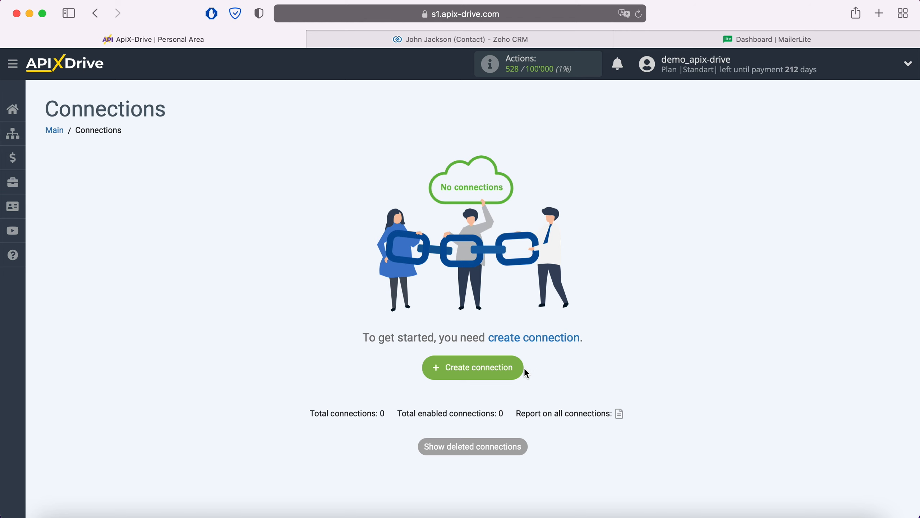
{"action": "left_click", "coordinate": [521, 367]}
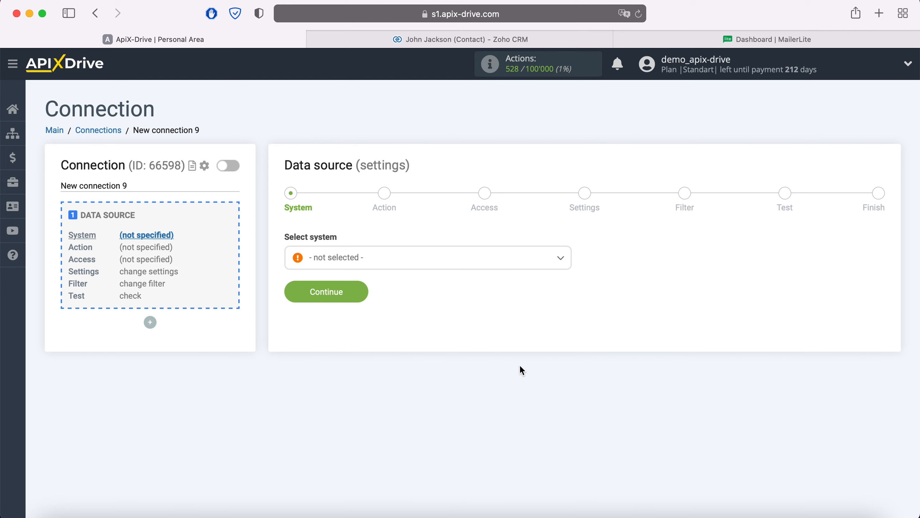
{"action": "left_click", "coordinate": [427, 262]}
{"action": "scroll", "coordinate": [435, 337], "scroll_direction": "down", "scroll_amount": 10}
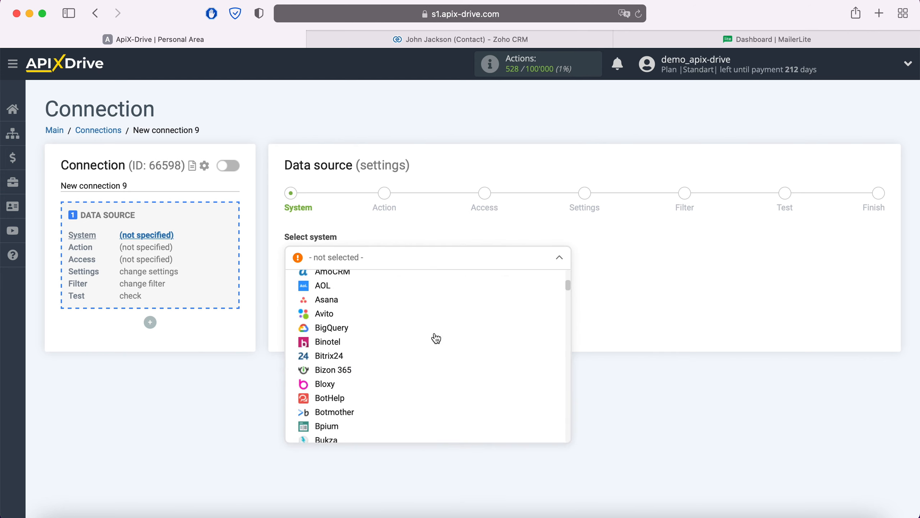
{"action": "scroll", "coordinate": [436, 338], "scroll_direction": "down", "scroll_amount": 20}
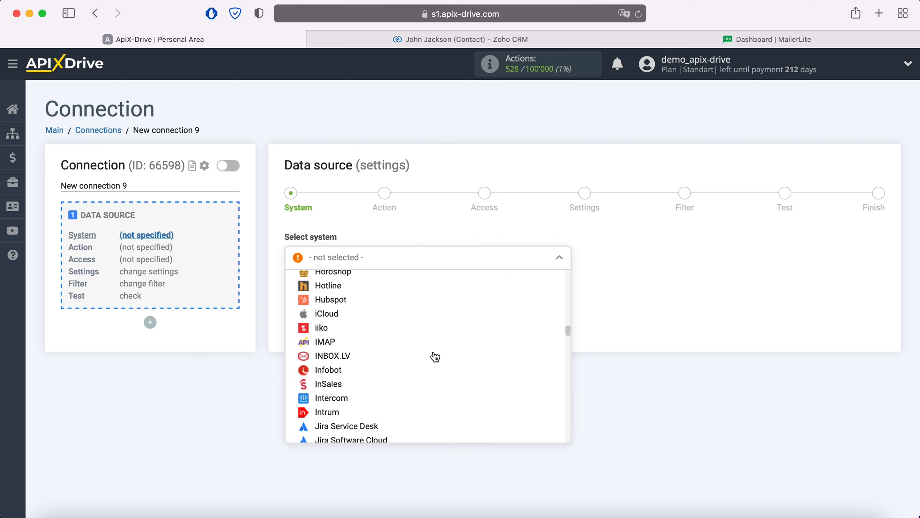
{"action": "scroll", "coordinate": [434, 367], "scroll_direction": "down", "scroll_amount": 20}
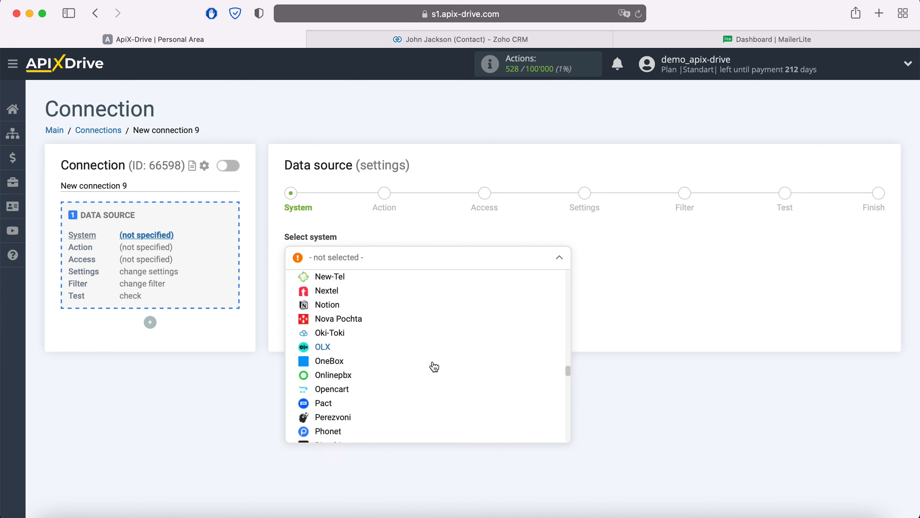
{"action": "scroll", "coordinate": [434, 378], "scroll_direction": "down", "scroll_amount": 20}
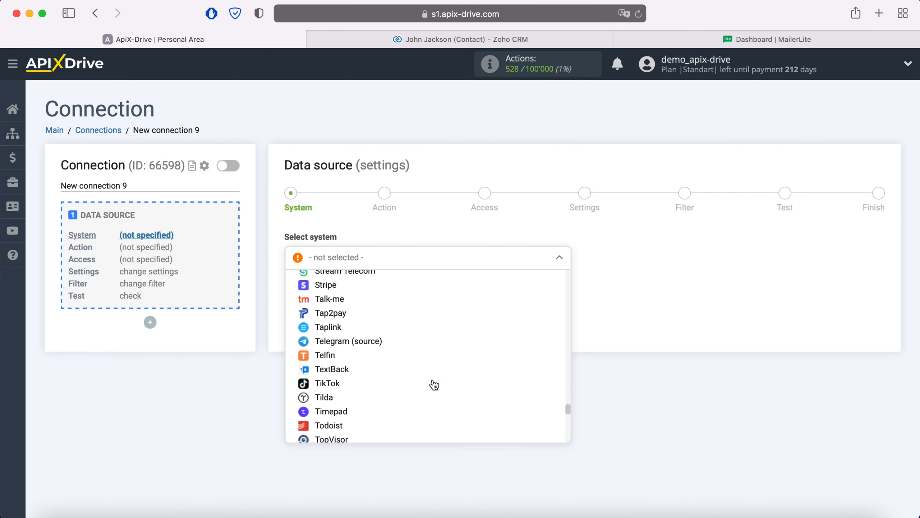
{"action": "scroll", "coordinate": [434, 387], "scroll_direction": "down", "scroll_amount": 10}
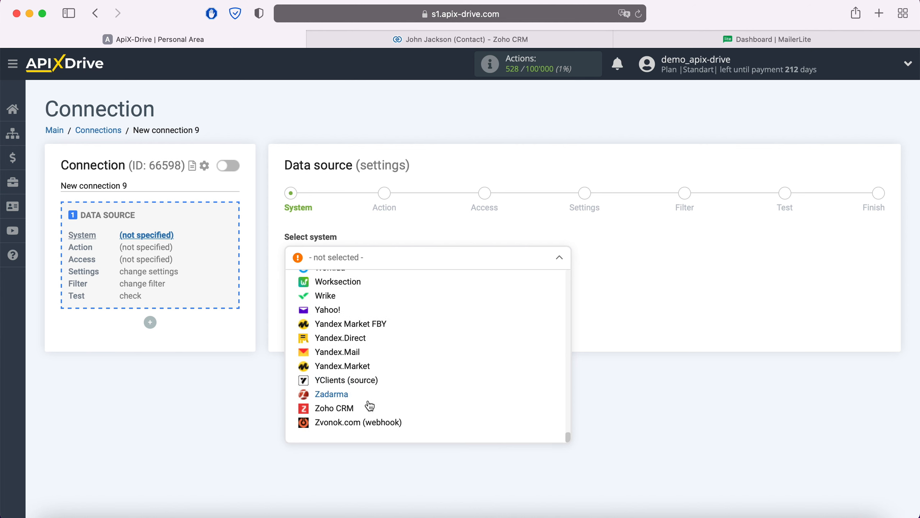
{"action": "left_click", "coordinate": [367, 406]}
{"action": "left_click", "coordinate": [362, 293]}
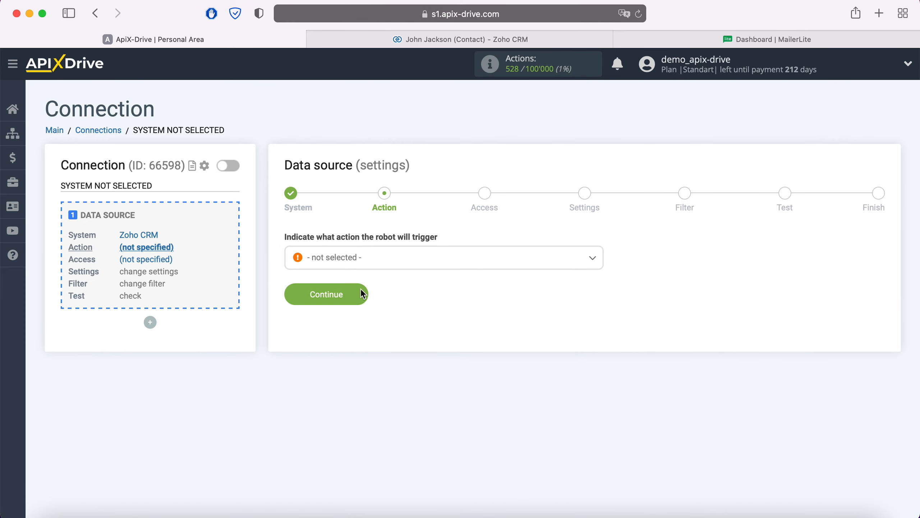
Set the source action to Get Contacts (new) and continue
{"action": "left_click", "coordinate": [385, 262]}
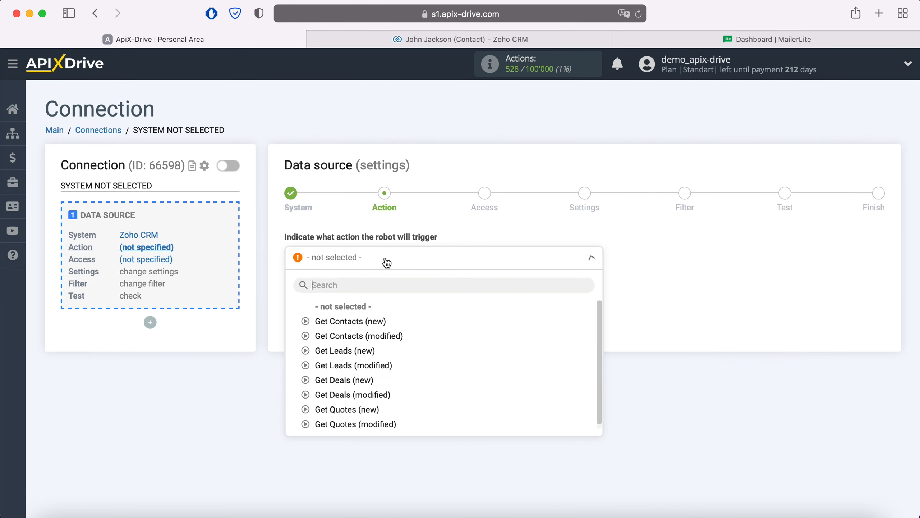
{"action": "left_click", "coordinate": [373, 321]}
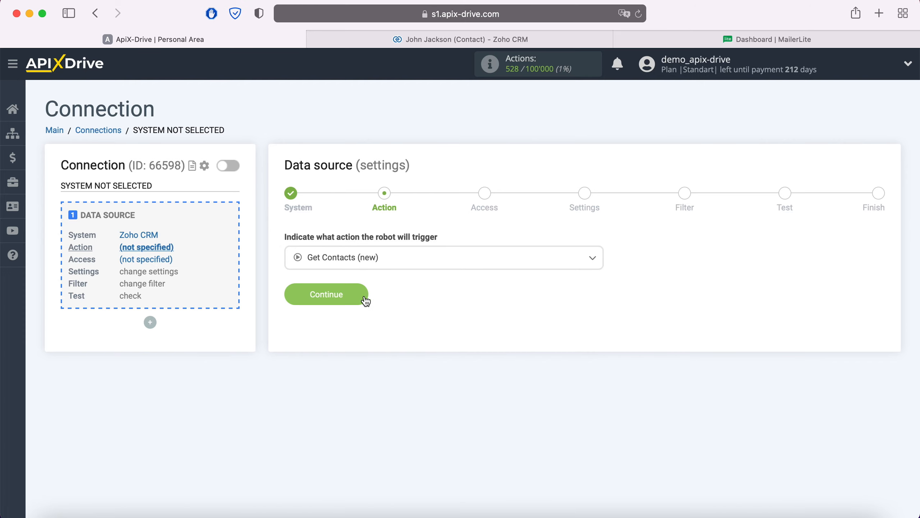
{"action": "left_click", "coordinate": [363, 300]}
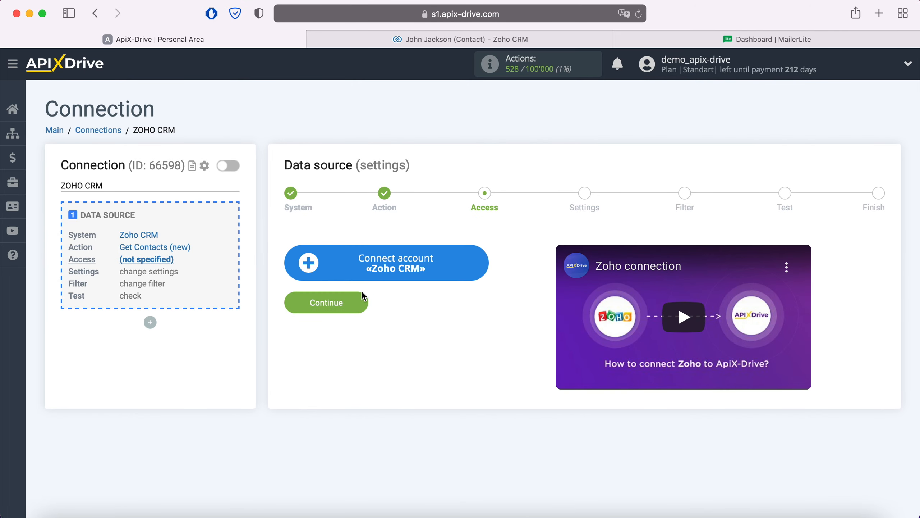
Connect the Zoho CRM account by signing in with the account e-mail and password, then accept the access request
{"action": "left_click", "coordinate": [482, 265]}
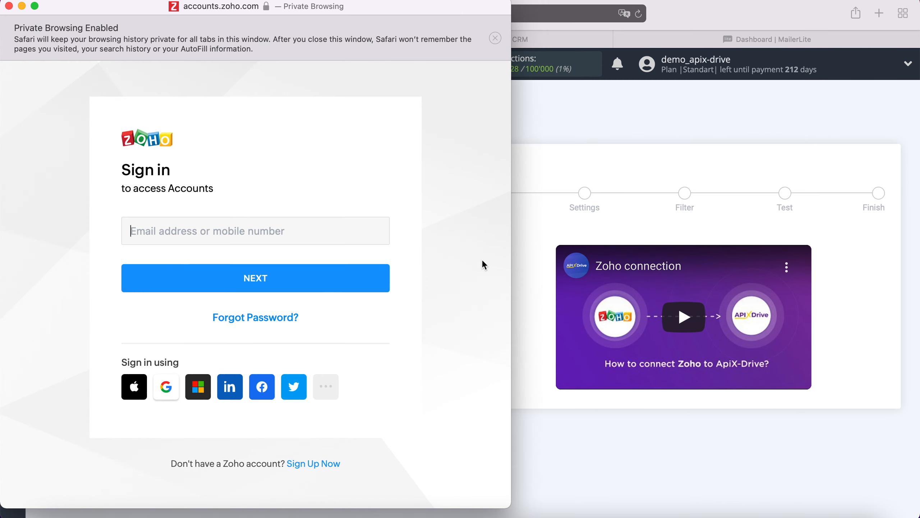
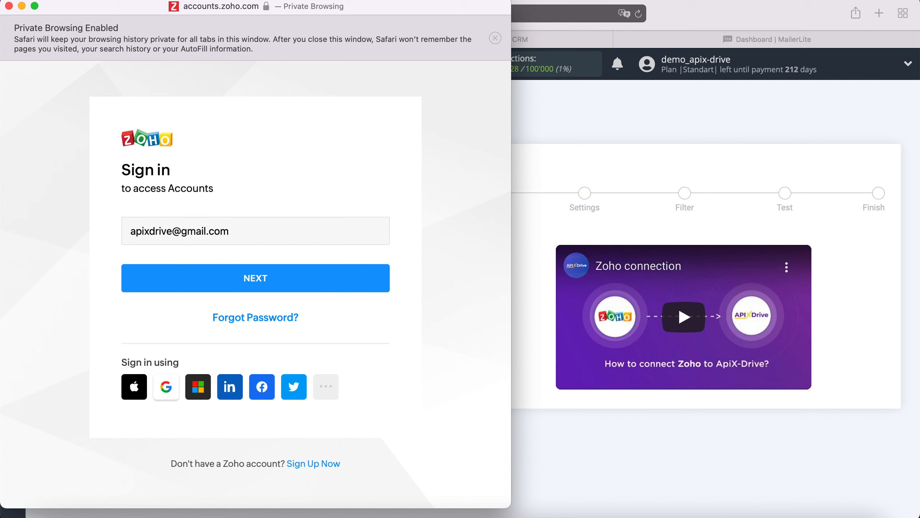
{"action": "left_click", "coordinate": [315, 289]}
{"action": "type", "text": "•••••••"}
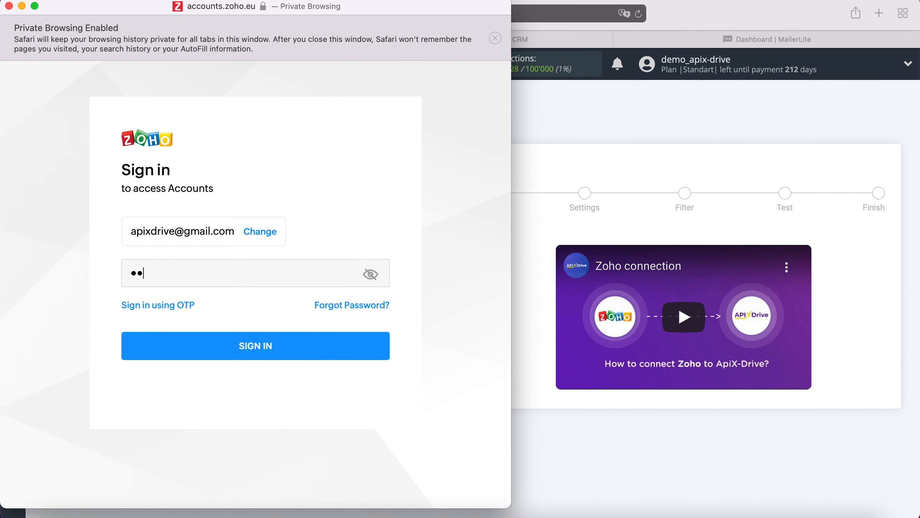
{"action": "type", "text": "•••••"}
{"action": "left_click", "coordinate": [276, 349]}
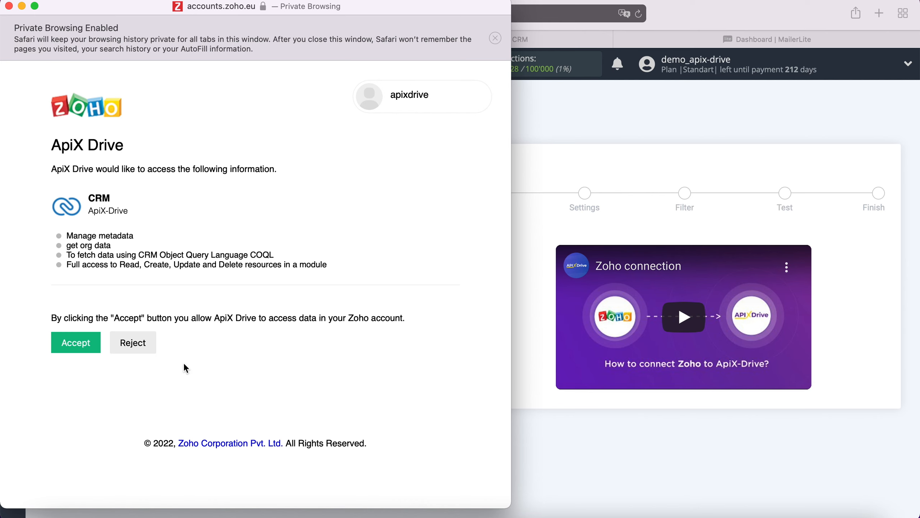
{"action": "left_click", "coordinate": [93, 337]}
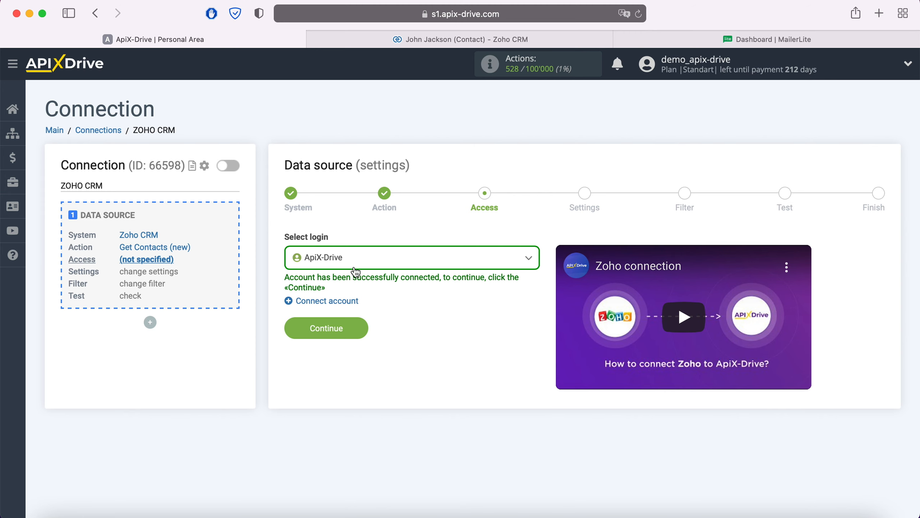
Select the ApiX-Drive login and continue past the settings and filter stages without changes
{"action": "left_click", "coordinate": [384, 257]}
{"action": "left_click", "coordinate": [351, 335]}
{"action": "left_click", "coordinate": [349, 334]}
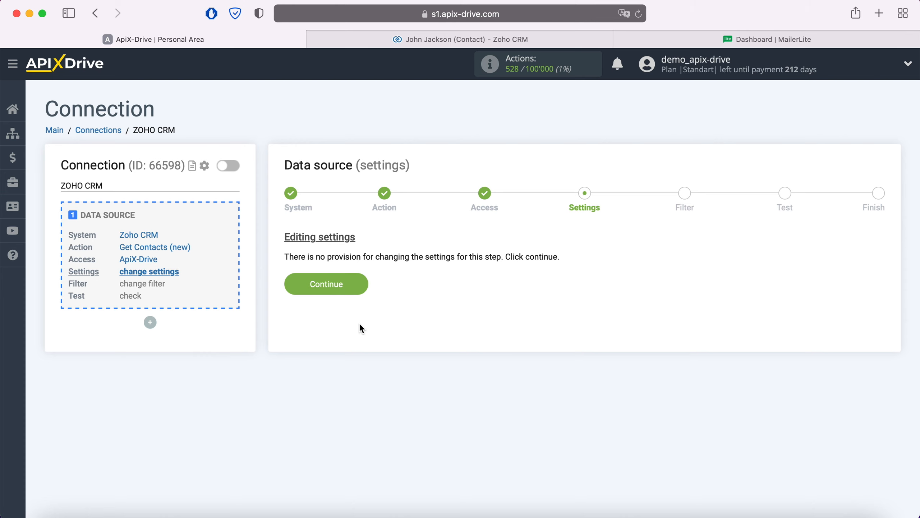
{"action": "left_click", "coordinate": [360, 282]}
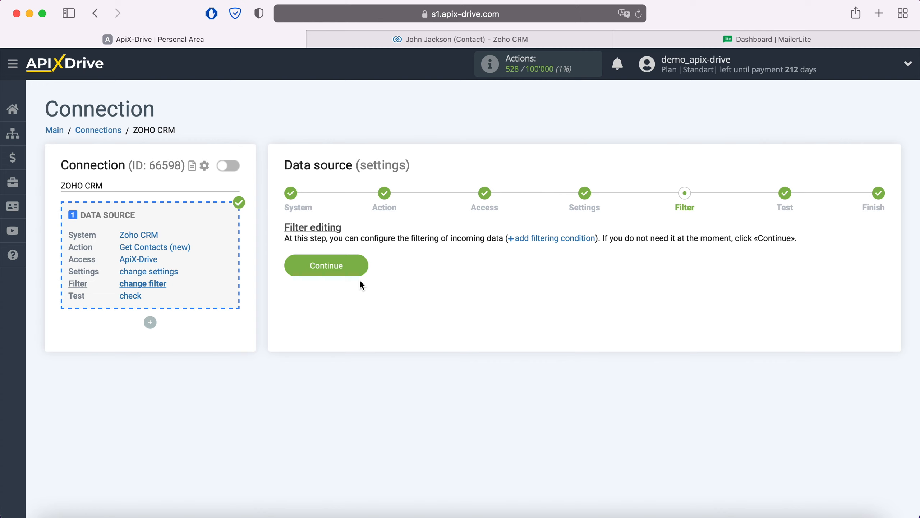
{"action": "left_click", "coordinate": [362, 267]}
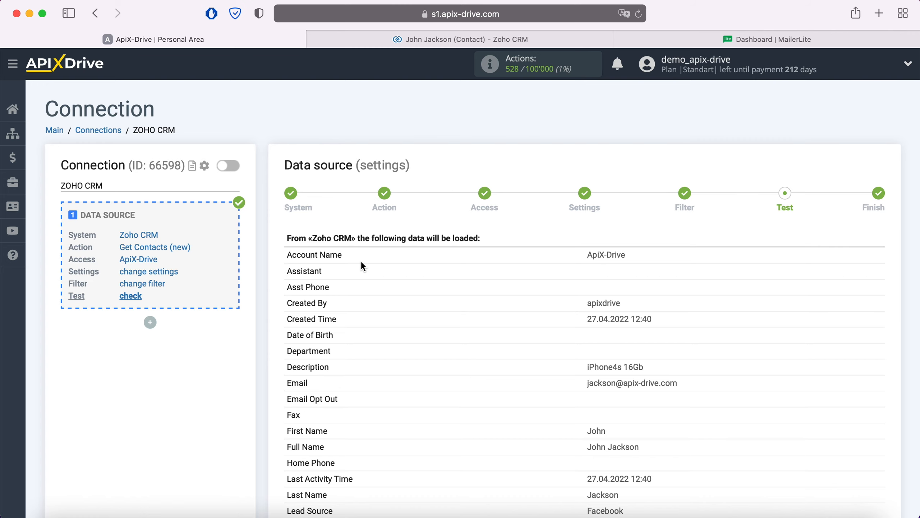
Review the Zoho CRM test data loaded for the source and proceed to finish it
{"action": "scroll", "coordinate": [362, 266], "scroll_direction": "down", "scroll_amount": 8}
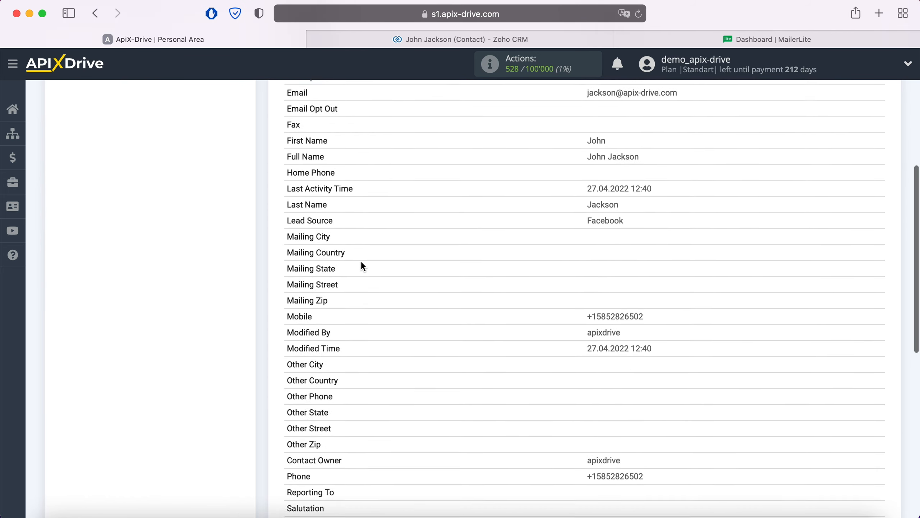
{"action": "scroll", "coordinate": [362, 262], "scroll_direction": "down", "scroll_amount": 8}
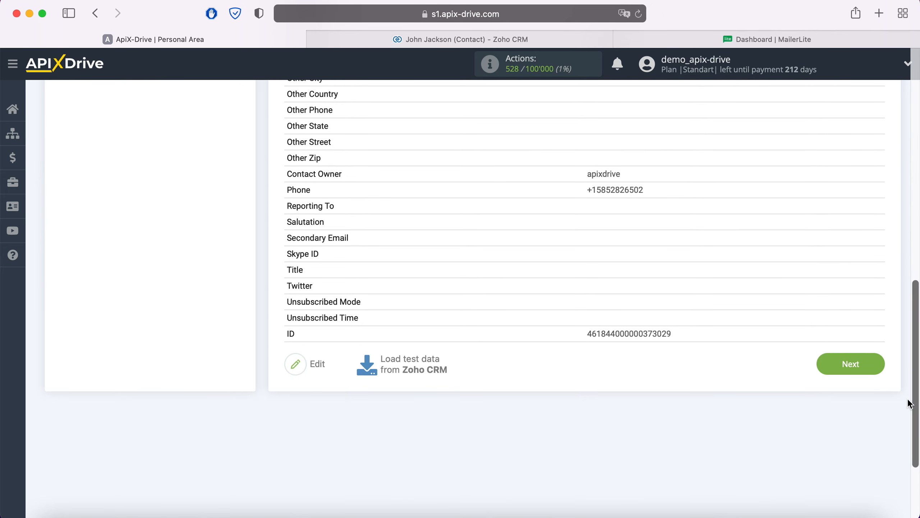
{"action": "left_click", "coordinate": [877, 363]}
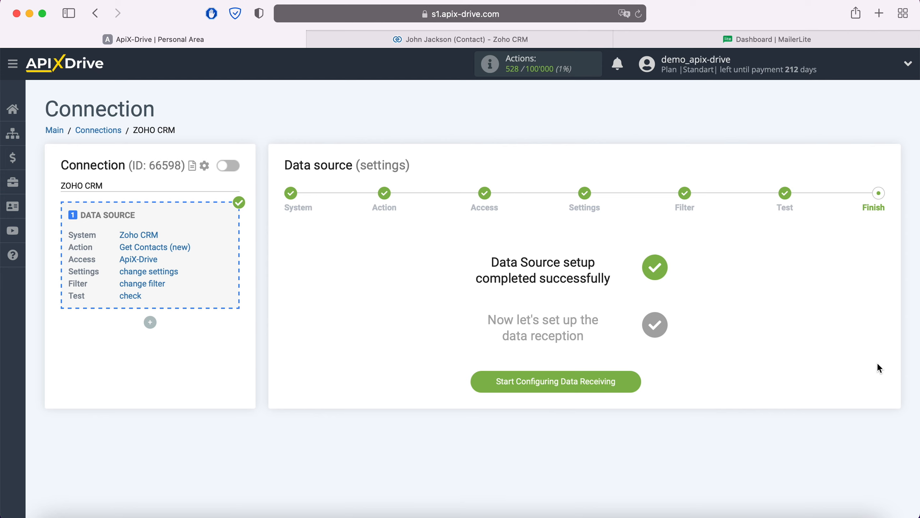
Start configuring data receiving and choose MailerLite as the destination system
{"action": "left_click", "coordinate": [633, 382]}
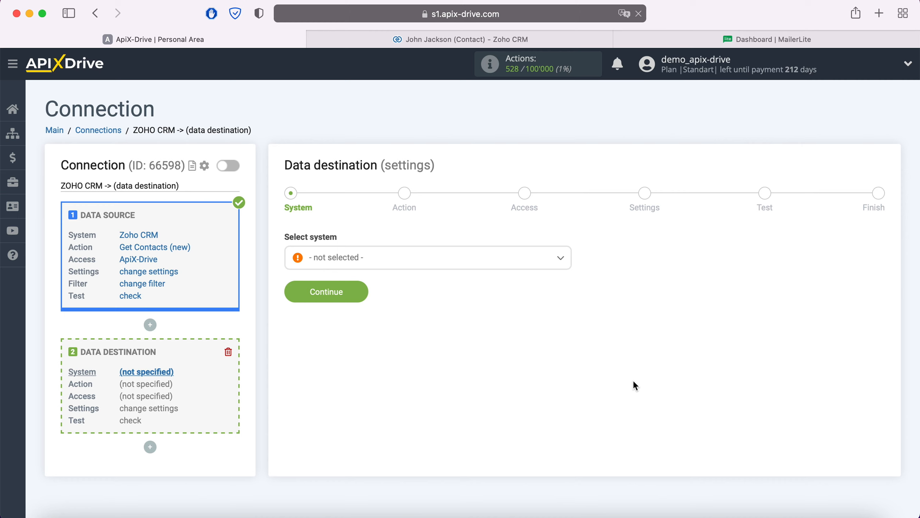
{"action": "left_click", "coordinate": [494, 265]}
{"action": "scroll", "coordinate": [482, 340], "scroll_direction": "down", "scroll_amount": 10}
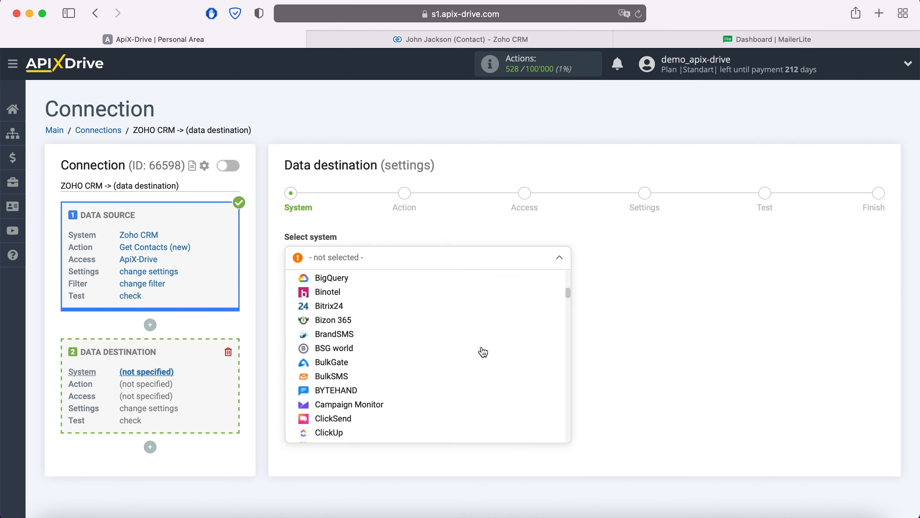
{"action": "scroll", "coordinate": [483, 352], "scroll_direction": "down", "scroll_amount": 15}
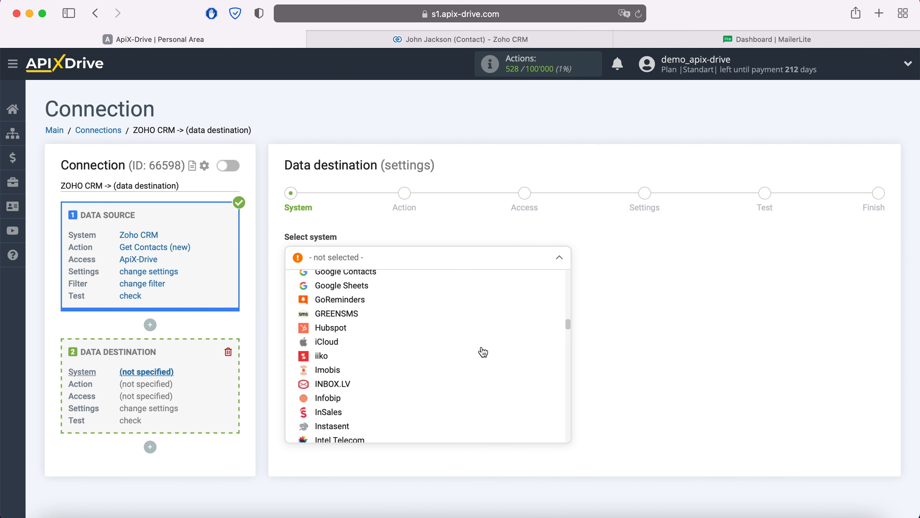
{"action": "scroll", "coordinate": [482, 352], "scroll_direction": "down", "scroll_amount": 10}
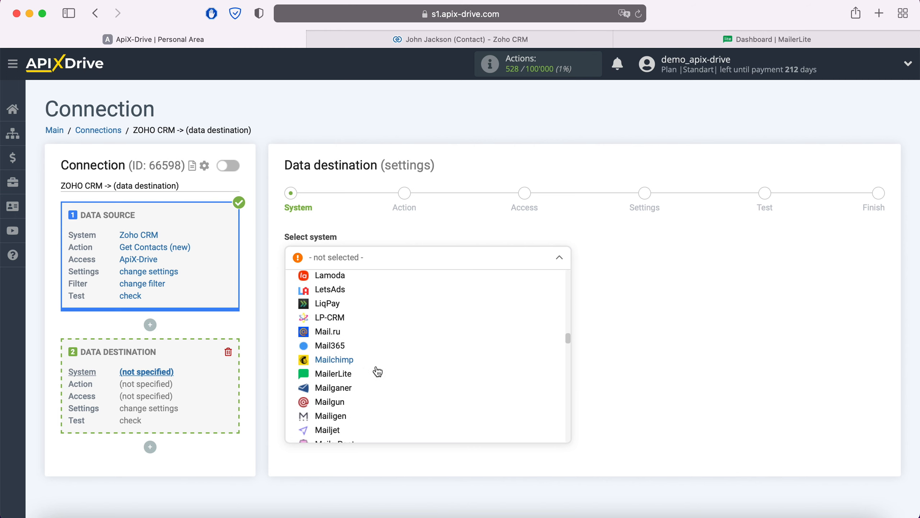
{"action": "left_click", "coordinate": [344, 373]}
{"action": "left_click", "coordinate": [358, 292]}
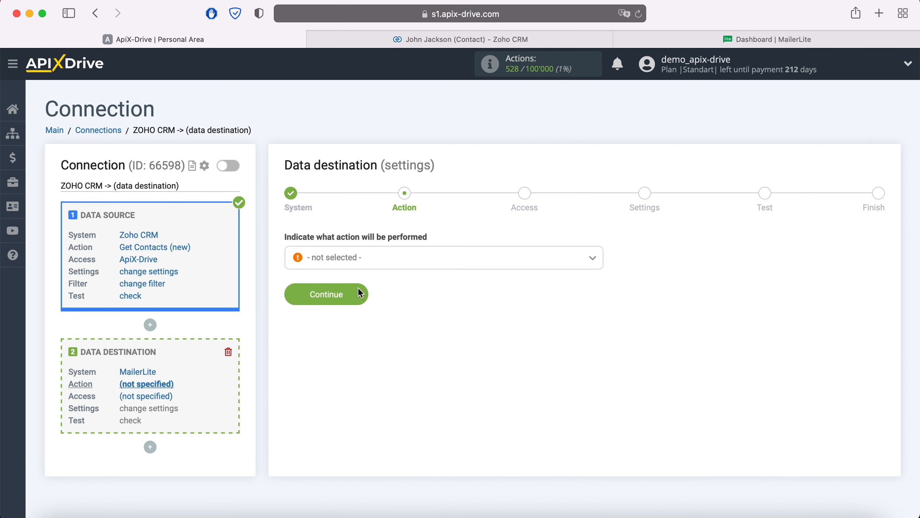
Set the destination action to Add Subscriber and continue
{"action": "left_click", "coordinate": [370, 268]}
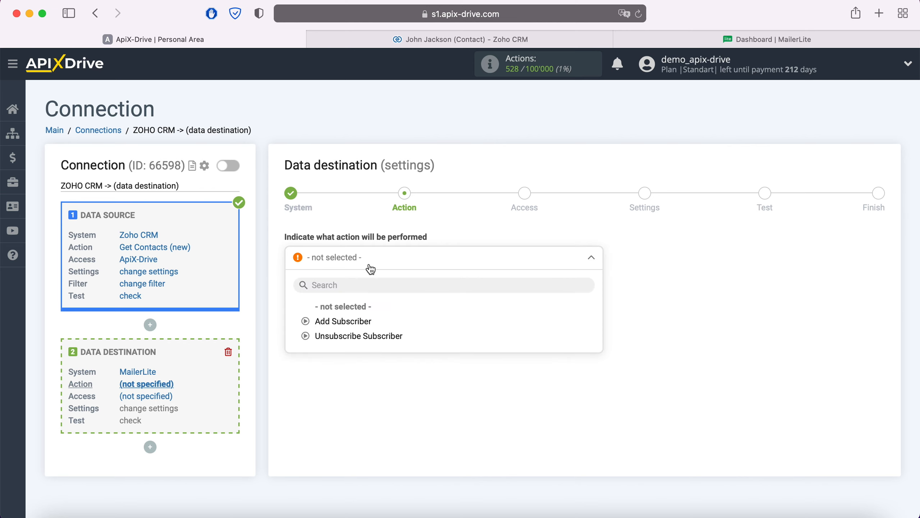
{"action": "left_click", "coordinate": [358, 321]}
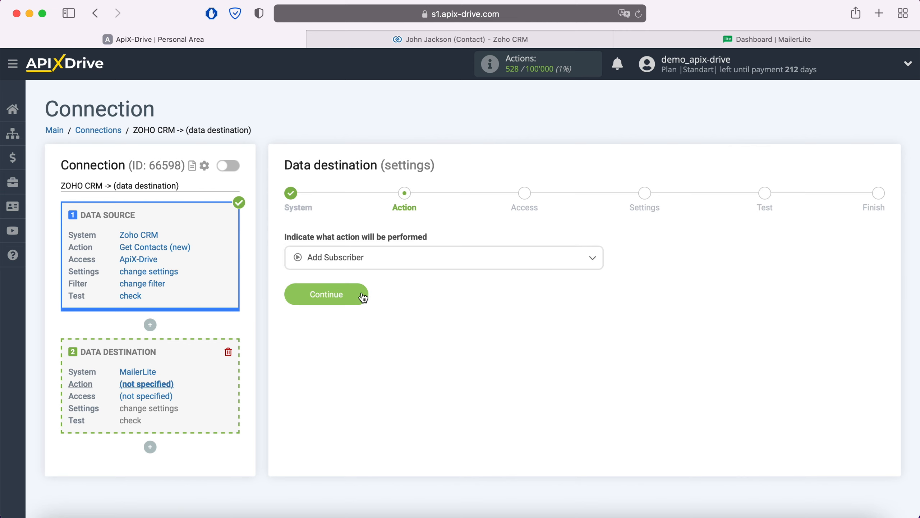
{"action": "left_click", "coordinate": [363, 296]}
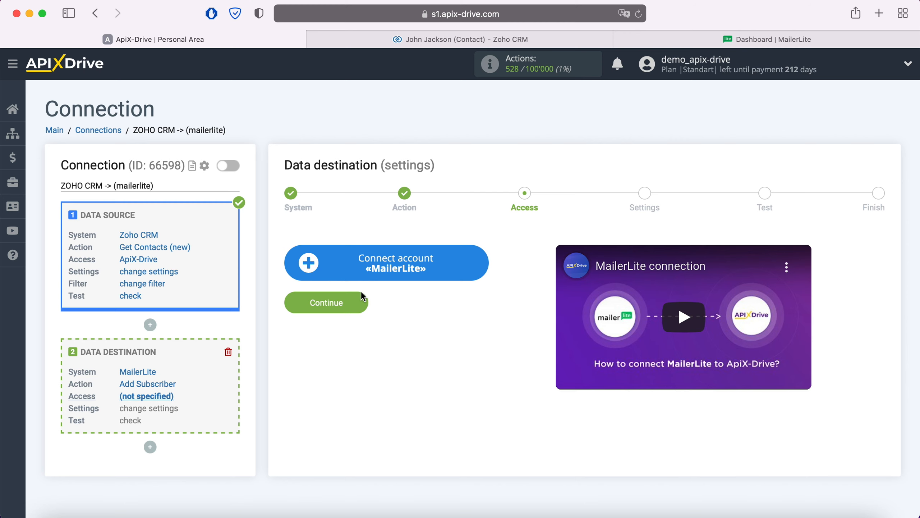
Start connecting the MailerLite account and open MailerLite's Developer API integration page to get the API key
{"action": "left_click", "coordinate": [485, 262]}
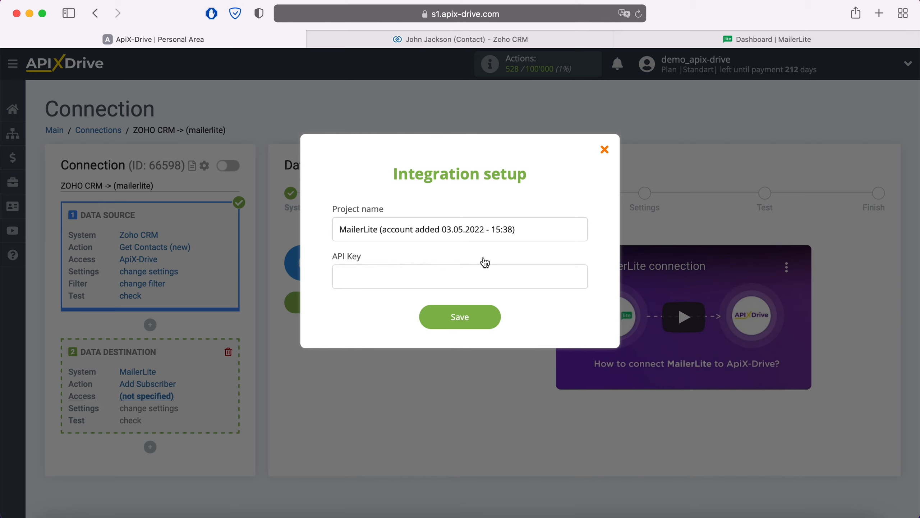
{"action": "left_click", "coordinate": [726, 39]}
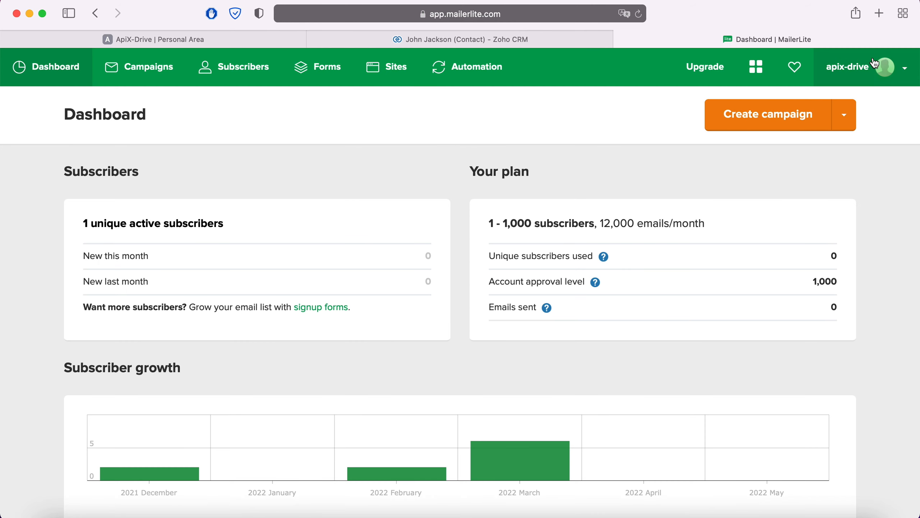
{"action": "left_click", "coordinate": [896, 71]}
{"action": "left_click", "coordinate": [845, 247]}
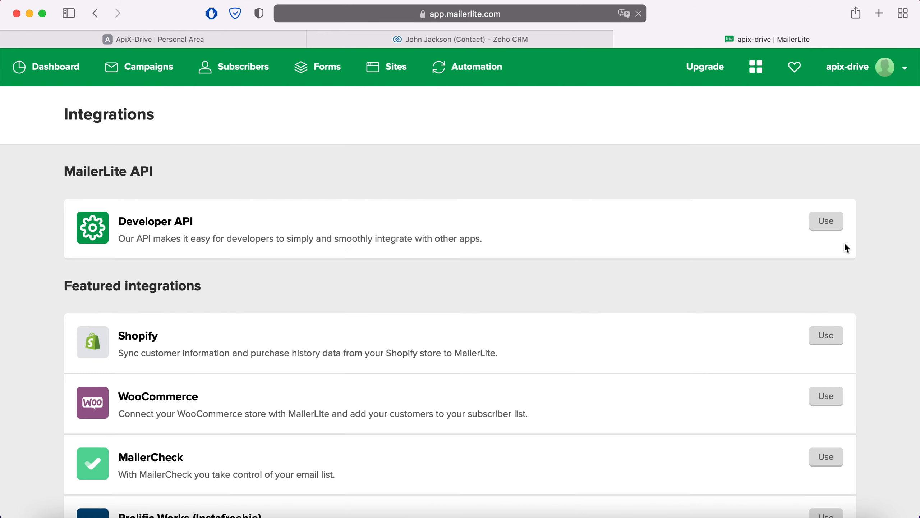
{"action": "left_click", "coordinate": [832, 221]}
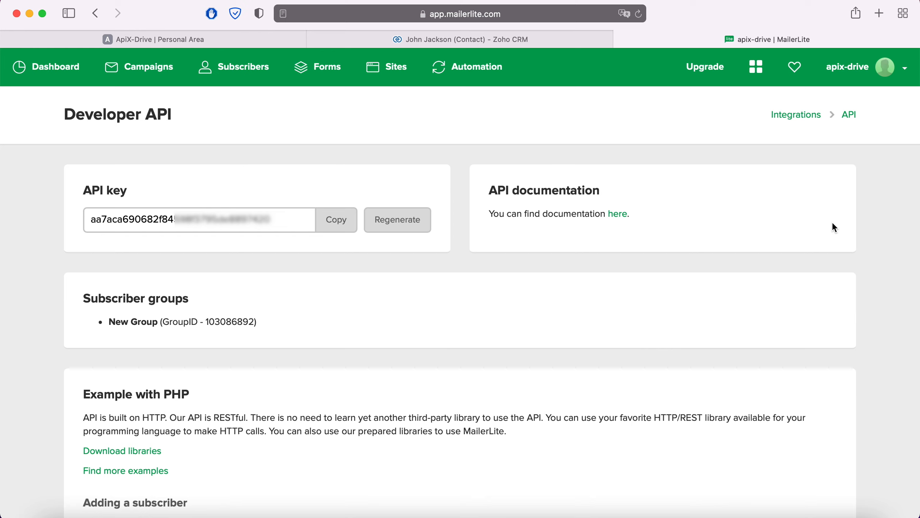
Copy the MailerLite API key into the ApiX-Drive integration setup's API Key field and save the account
{"action": "left_click_drag", "start_coordinate": [279, 226], "coordinate": [89, 221]}
{"action": "right_click", "coordinate": [111, 221]}
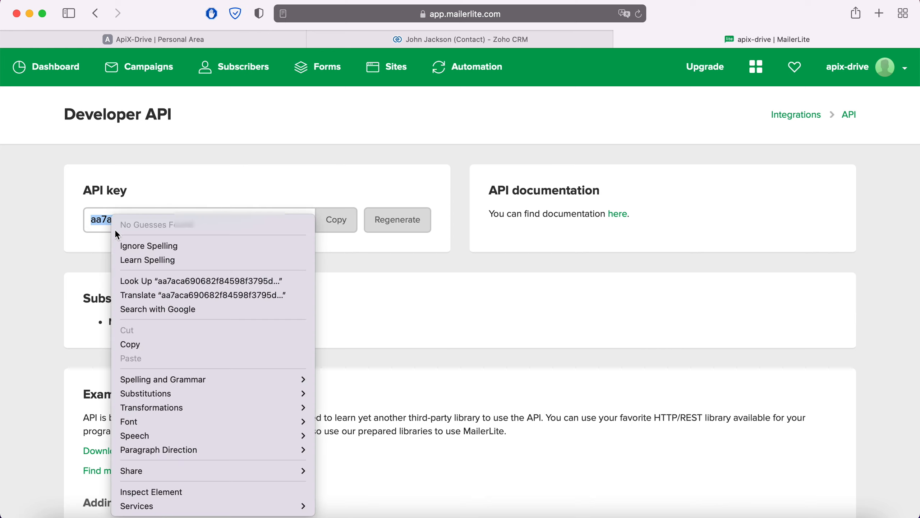
{"action": "left_click", "coordinate": [158, 344]}
{"action": "left_click", "coordinate": [201, 40]}
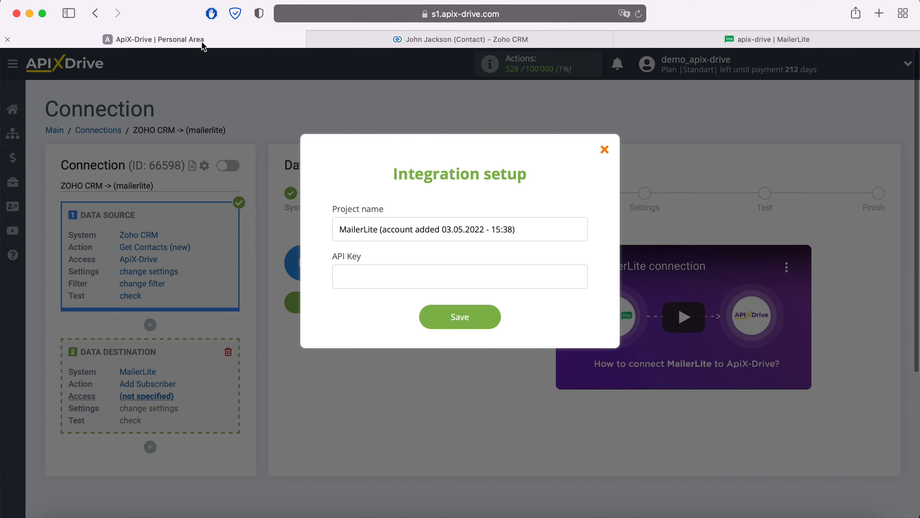
{"action": "right_click", "coordinate": [355, 272]}
{"action": "left_click", "coordinate": [389, 307]}
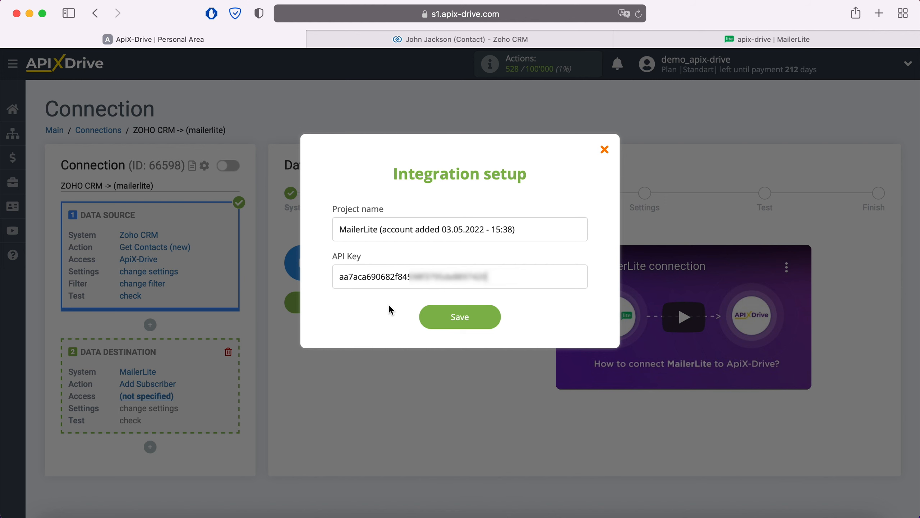
{"action": "left_click", "coordinate": [493, 315]}
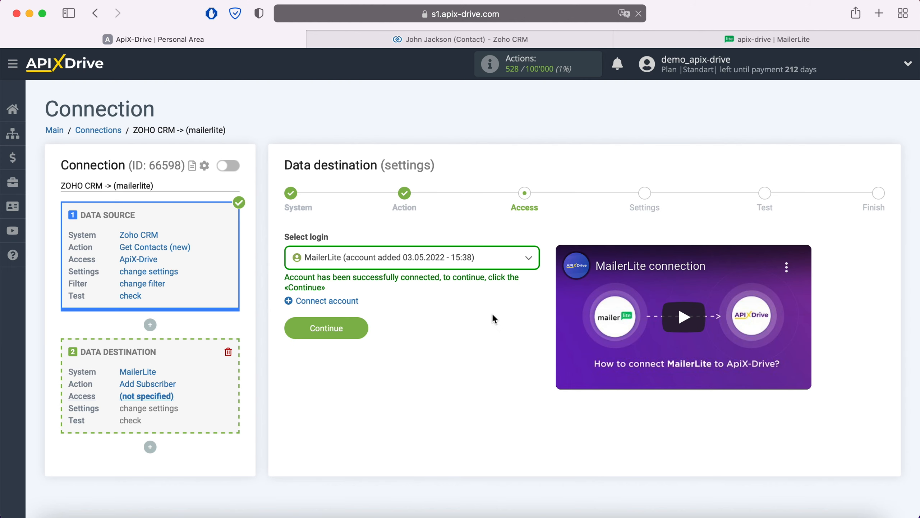
Select the newly added MailerLite account as the destination login and continue
{"action": "left_click", "coordinate": [471, 260]}
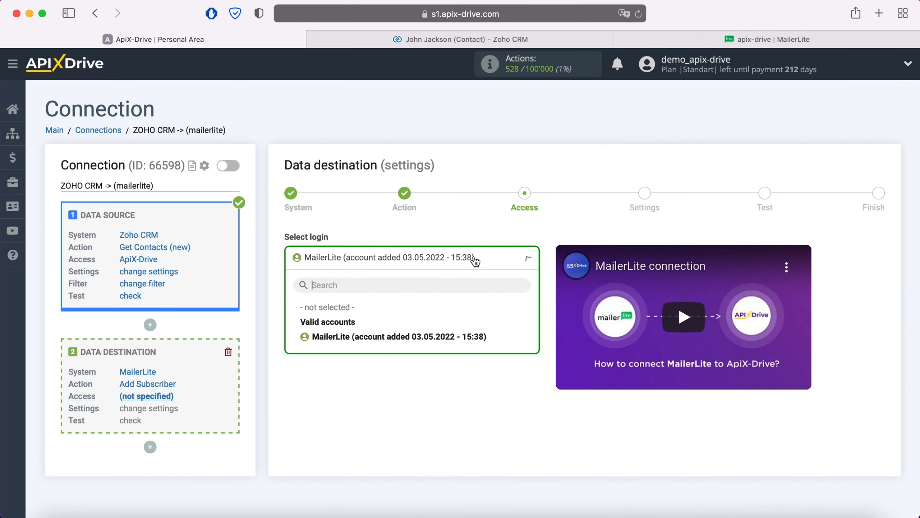
{"action": "left_click", "coordinate": [461, 341]}
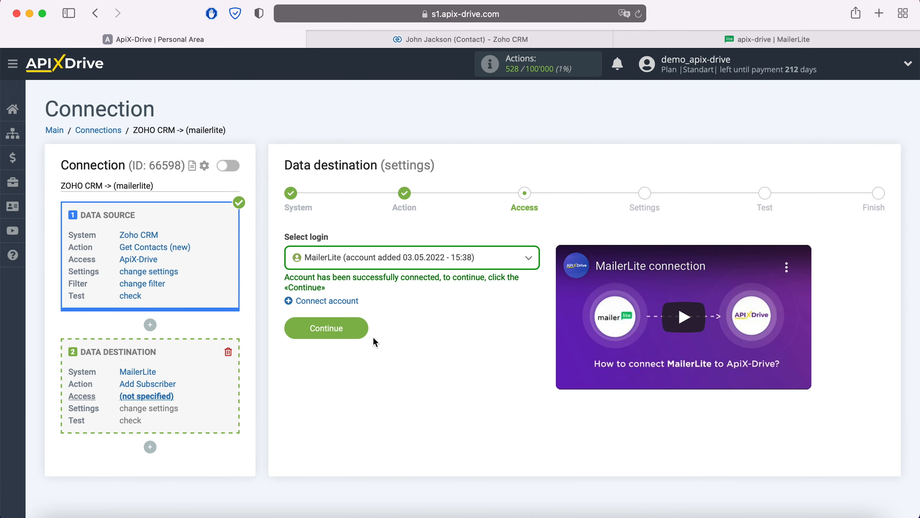
{"action": "left_click", "coordinate": [361, 327]}
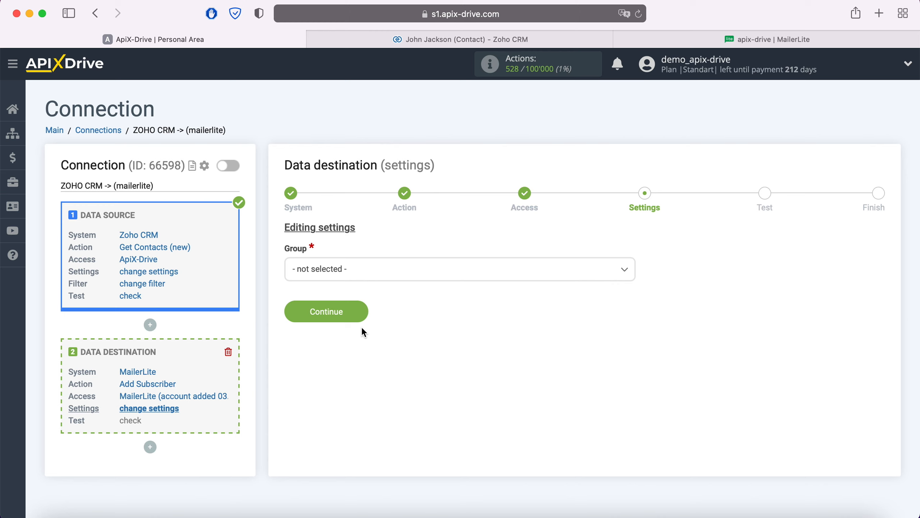
Set the subscriber group to New Group and map the Zoho CRM Email variable to the E-mail field
{"action": "left_click", "coordinate": [391, 275]}
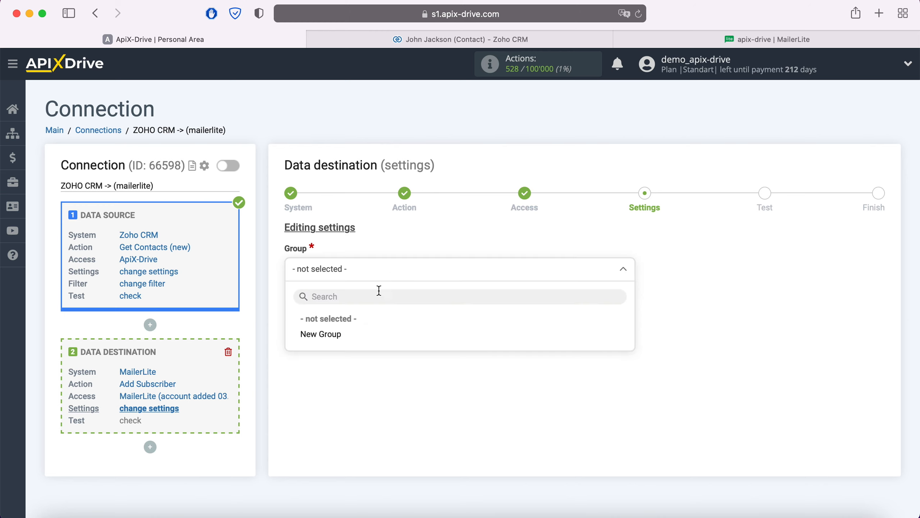
{"action": "left_click", "coordinate": [342, 334]}
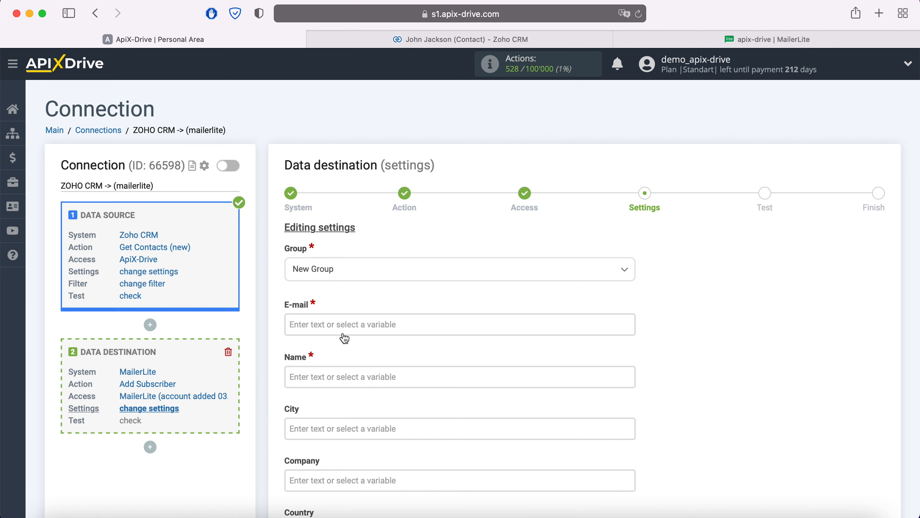
{"action": "left_click", "coordinate": [334, 324]}
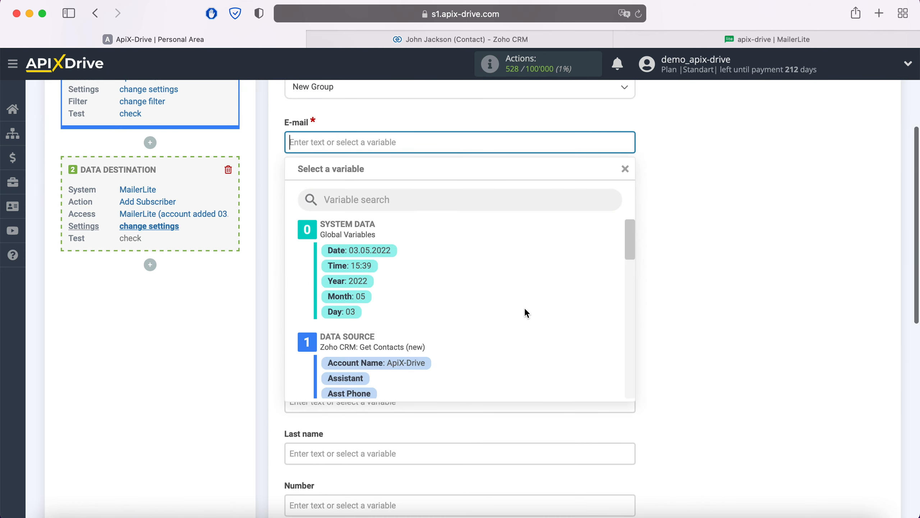
{"action": "scroll", "coordinate": [526, 309], "scroll_direction": "down", "scroll_amount": 5}
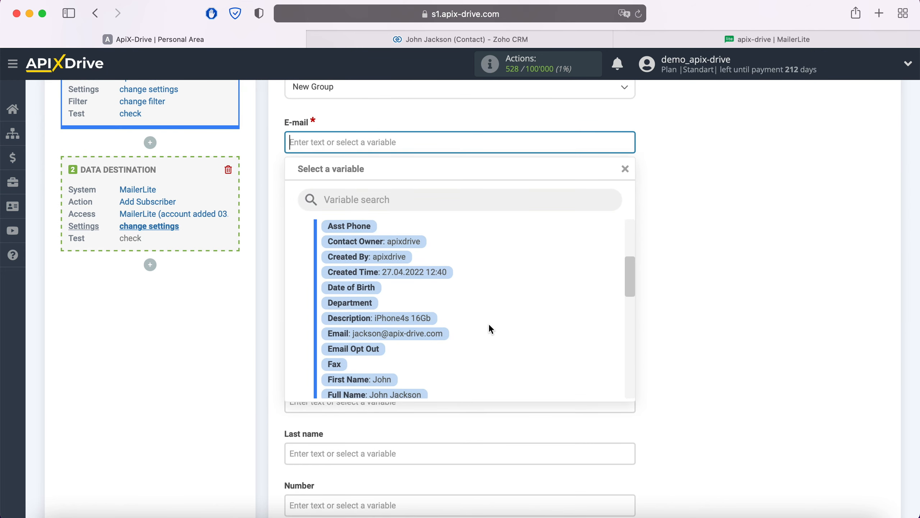
{"action": "left_click", "coordinate": [440, 334]}
Map the Zoho CRM First Name variable to the Name field
{"action": "left_click", "coordinate": [393, 200]}
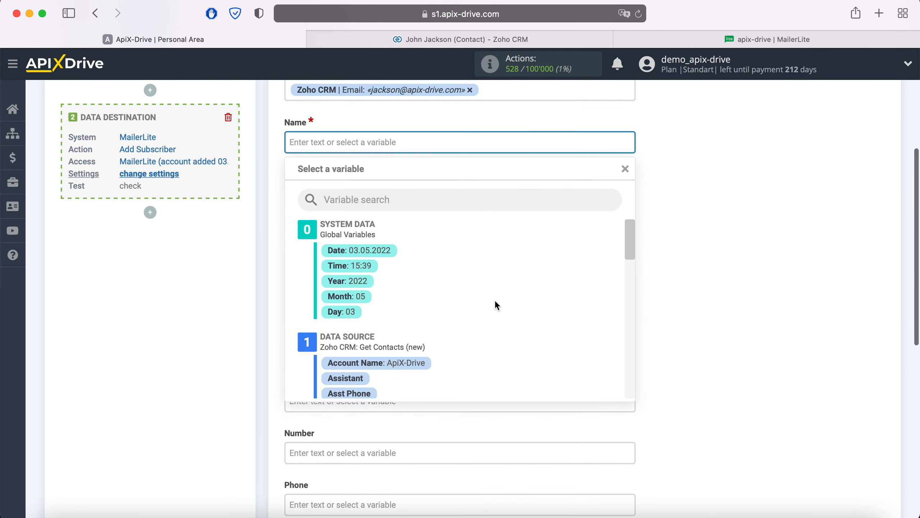
{"action": "scroll", "coordinate": [496, 302], "scroll_direction": "down", "scroll_amount": 5}
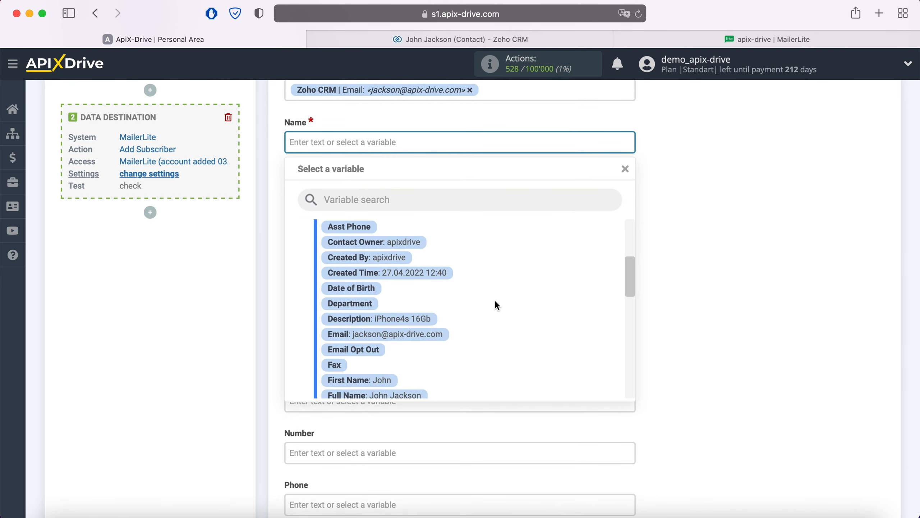
{"action": "scroll", "coordinate": [495, 299], "scroll_direction": "down", "scroll_amount": 2}
{"action": "left_click", "coordinate": [390, 343]}
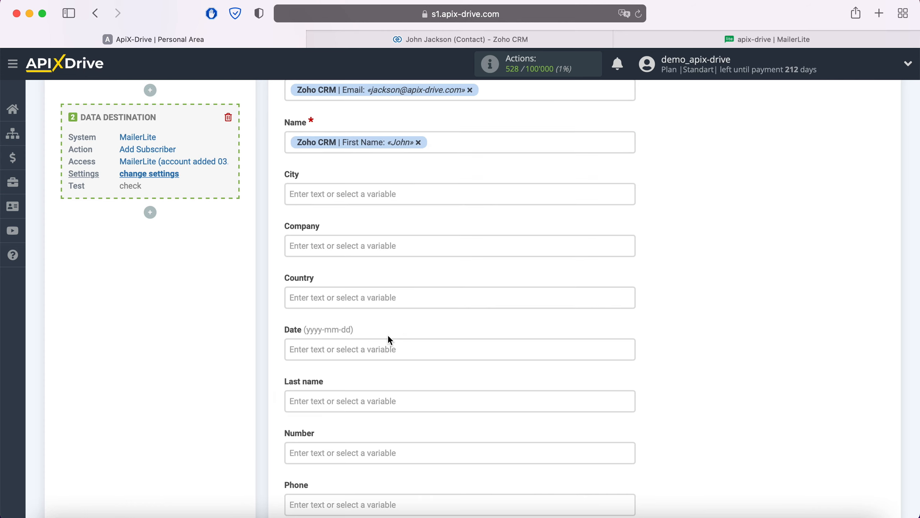
Map the Zoho CRM Last Name variable to the Last name field
{"action": "scroll", "coordinate": [426, 312], "scroll_direction": "down", "scroll_amount": 5}
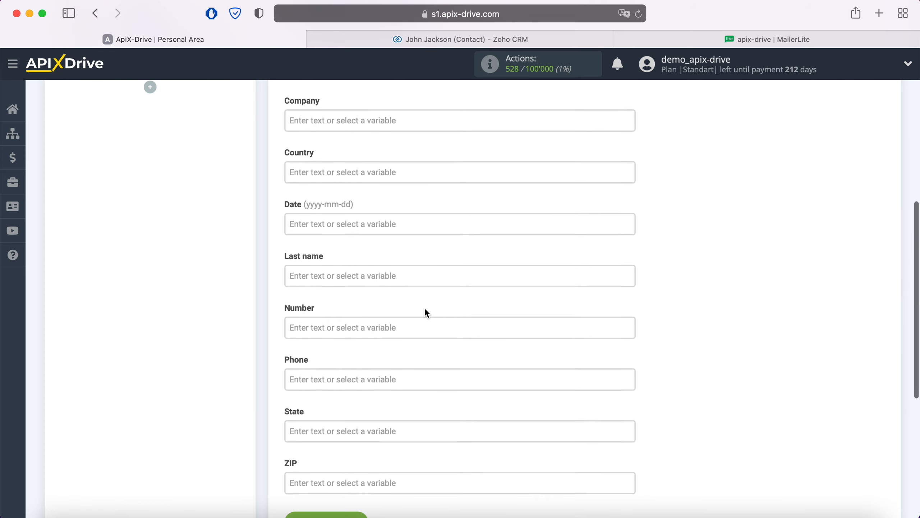
{"action": "left_click", "coordinate": [387, 277]}
{"action": "scroll", "coordinate": [387, 276], "scroll_direction": "down", "scroll_amount": 4}
{"action": "scroll", "coordinate": [486, 287], "scroll_direction": "down", "scroll_amount": 2}
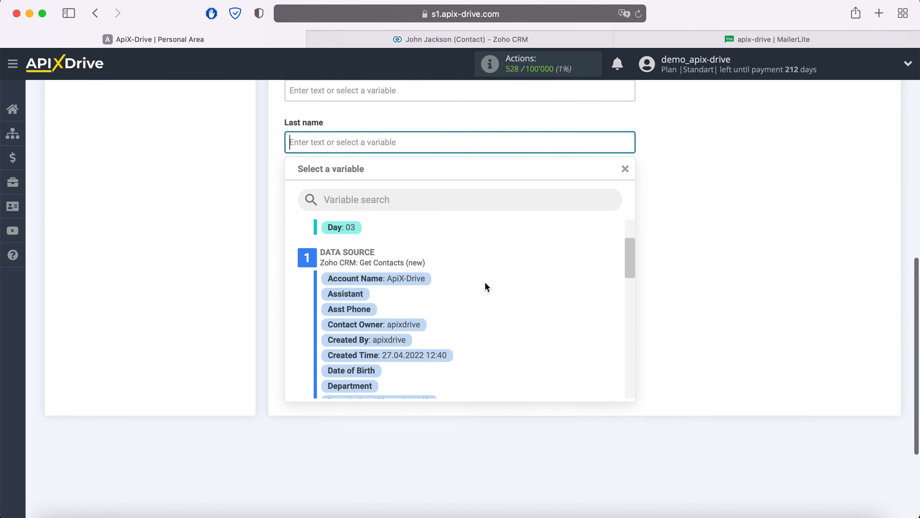
{"action": "scroll", "coordinate": [486, 284], "scroll_direction": "down", "scroll_amount": 5}
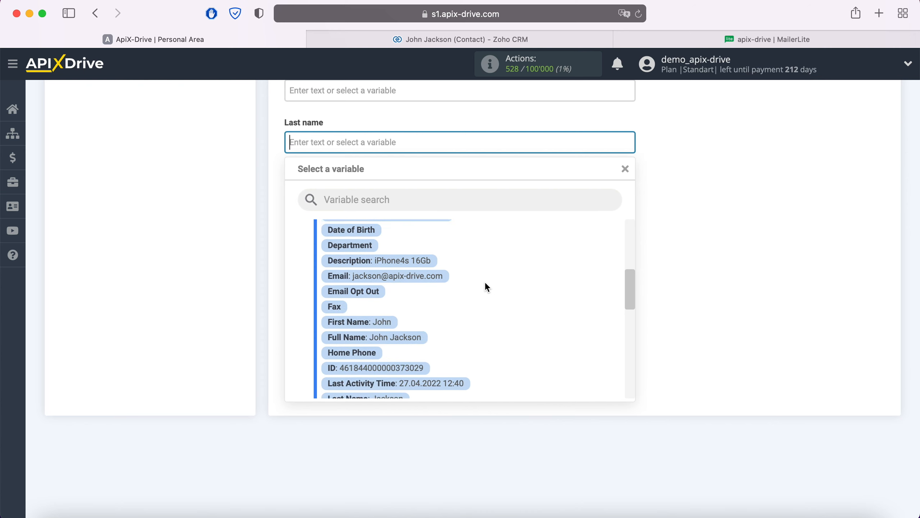
{"action": "scroll", "coordinate": [487, 287], "scroll_direction": "down", "scroll_amount": 1}
{"action": "left_click", "coordinate": [401, 359]}
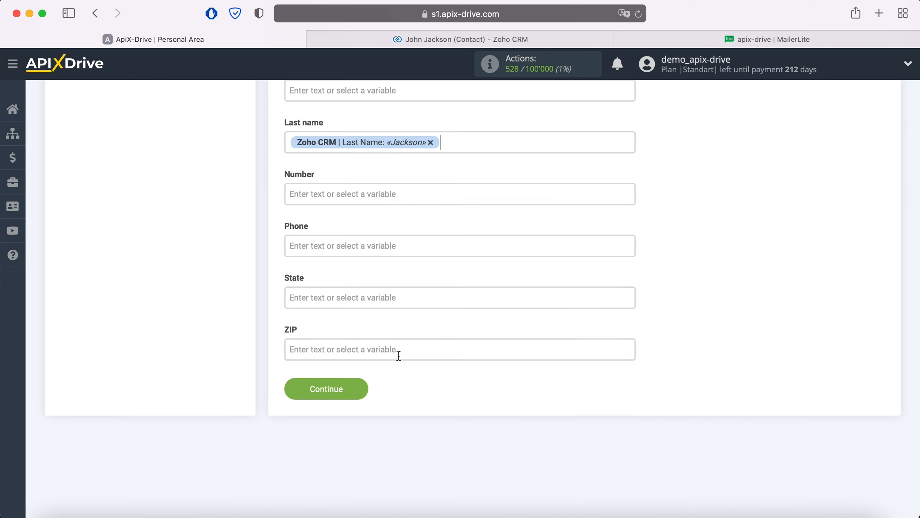
Map the Zoho CRM Mobile variable to the Phone field and continue to the test stage
{"action": "left_click", "coordinate": [385, 251]}
{"action": "scroll", "coordinate": [500, 276], "scroll_direction": "down", "scroll_amount": 10}
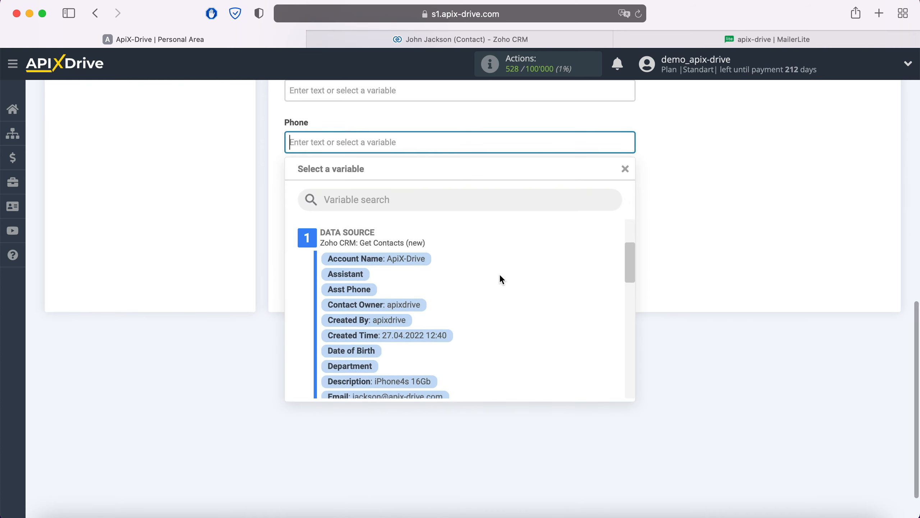
{"action": "scroll", "coordinate": [500, 276], "scroll_direction": "down", "scroll_amount": 8}
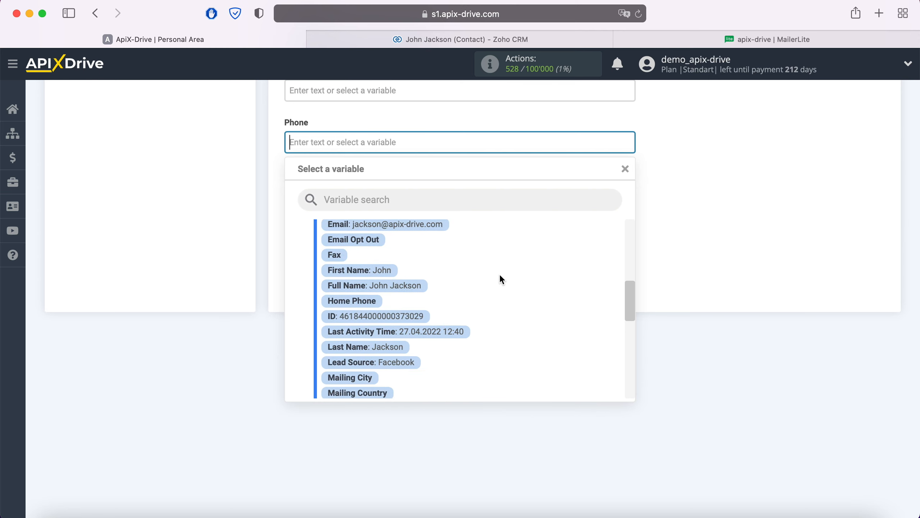
{"action": "scroll", "coordinate": [499, 273], "scroll_direction": "down", "scroll_amount": 1}
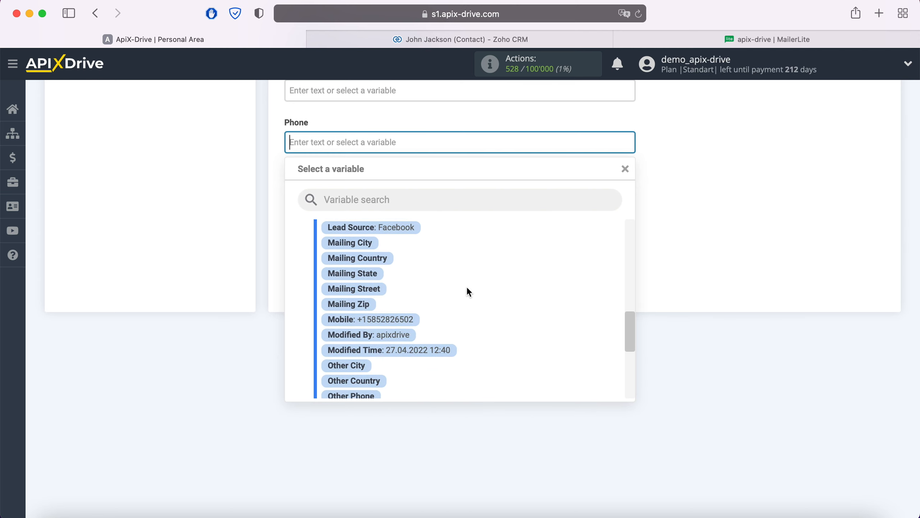
{"action": "left_click", "coordinate": [411, 322]}
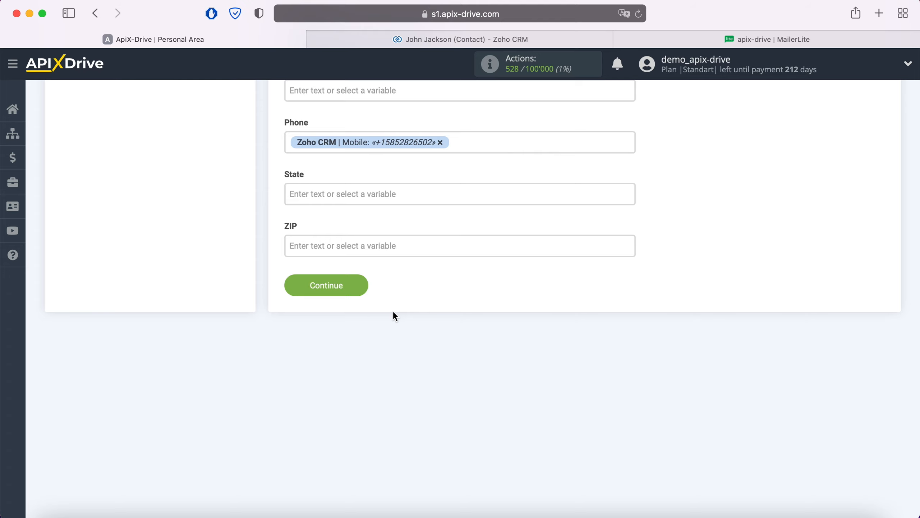
{"action": "left_click", "coordinate": [363, 285]}
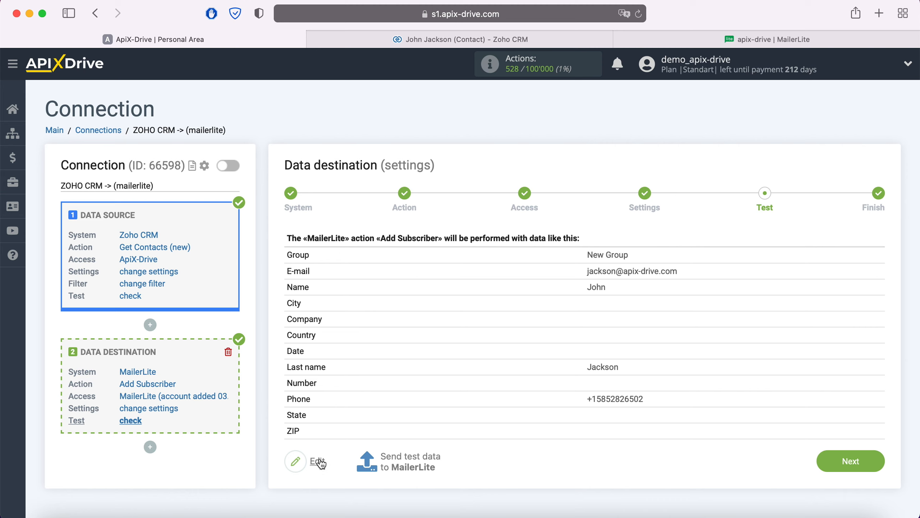
Send test data to MailerLite and inspect the added subscriber's group and details in MailerLite
{"action": "left_click", "coordinate": [408, 458]}
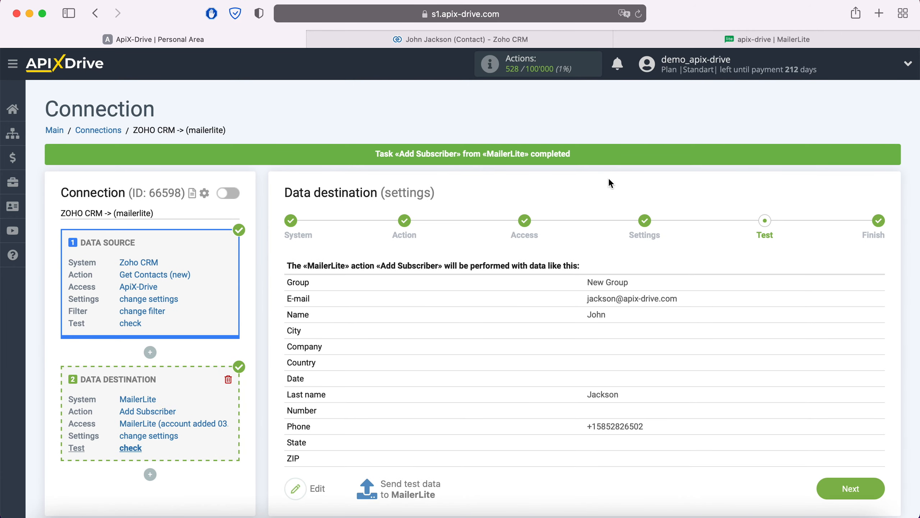
{"action": "left_click", "coordinate": [655, 42]}
{"action": "left_click", "coordinate": [233, 69]}
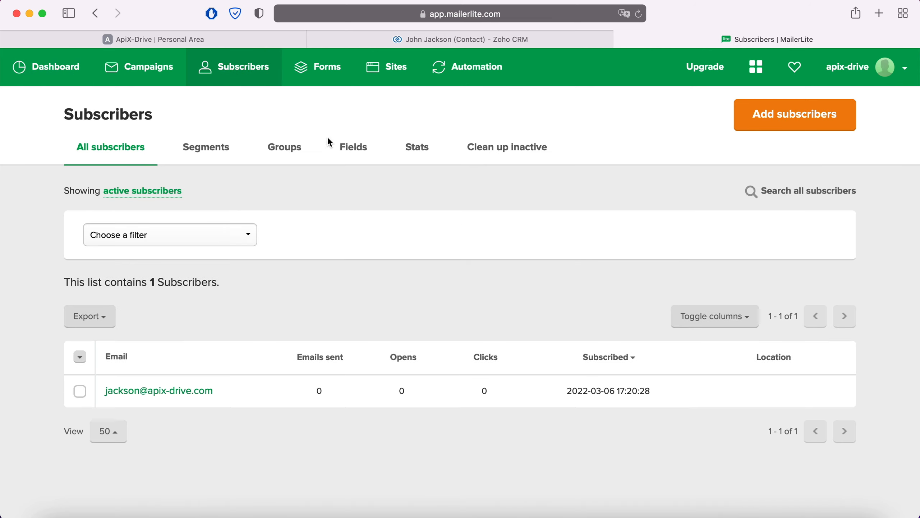
{"action": "left_click", "coordinate": [286, 146]}
{"action": "left_click", "coordinate": [136, 242]}
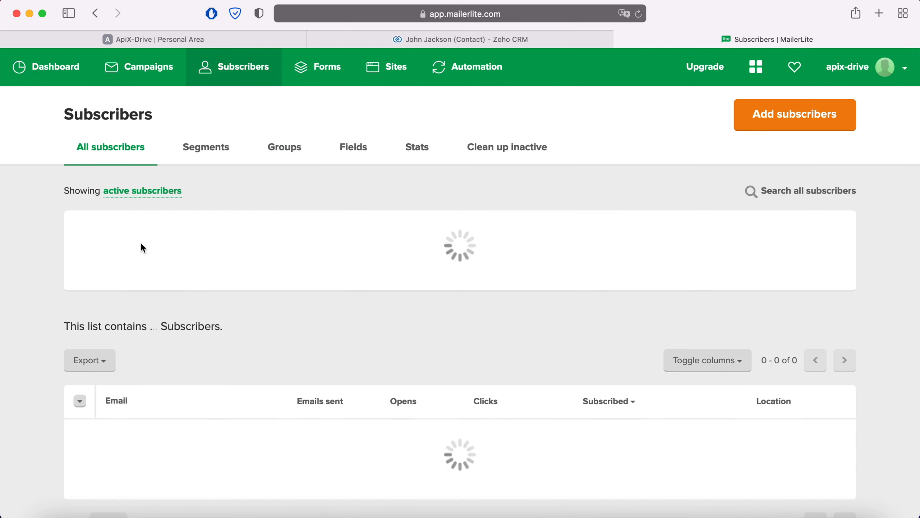
{"action": "scroll", "coordinate": [270, 290], "scroll_direction": "down", "scroll_amount": 3}
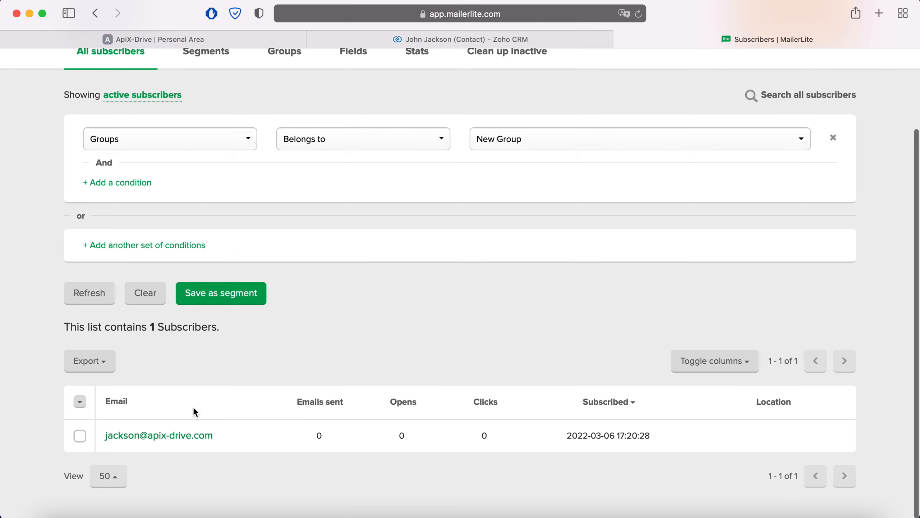
{"action": "left_click", "coordinate": [184, 436]}
{"action": "scroll", "coordinate": [699, 347], "scroll_direction": "down", "scroll_amount": 8}
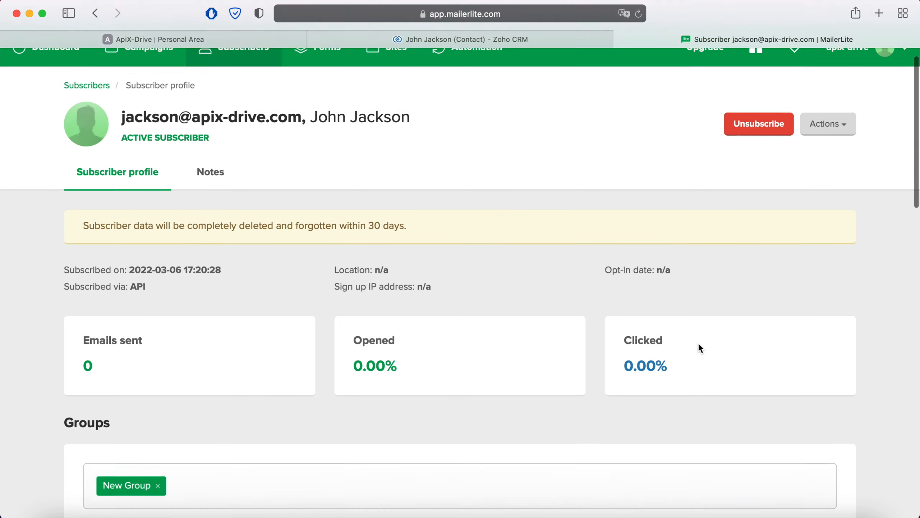
{"action": "scroll", "coordinate": [699, 346], "scroll_direction": "down", "scroll_amount": 4}
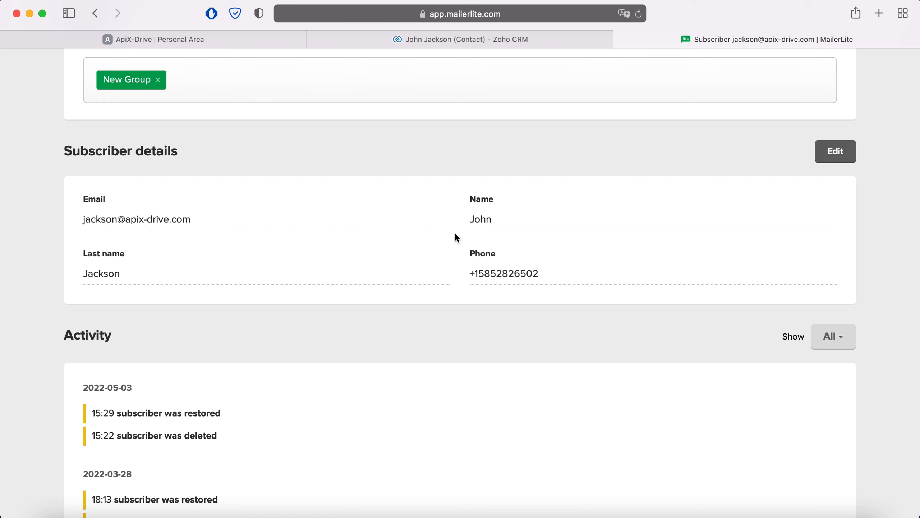
Finish the destination setup and enable auto-update for the connection
{"action": "left_click", "coordinate": [183, 40]}
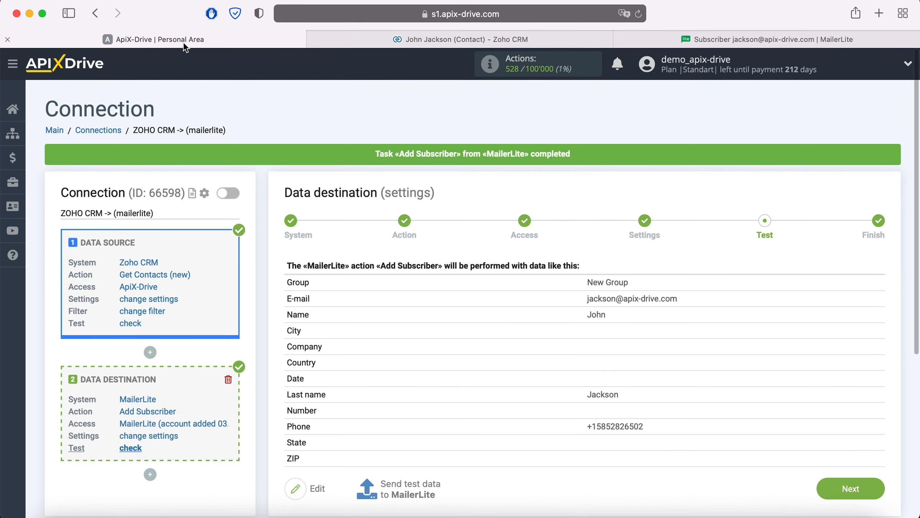
{"action": "left_click", "coordinate": [876, 489]}
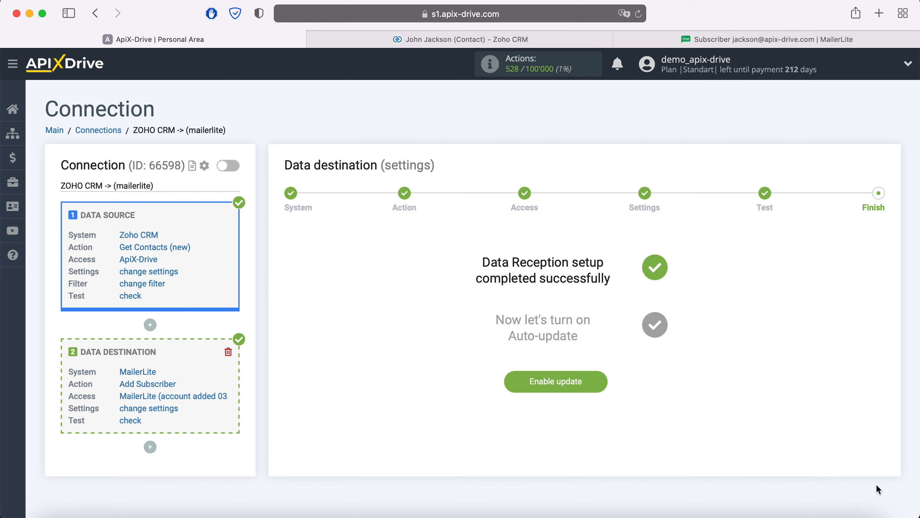
{"action": "left_click", "coordinate": [600, 381]}
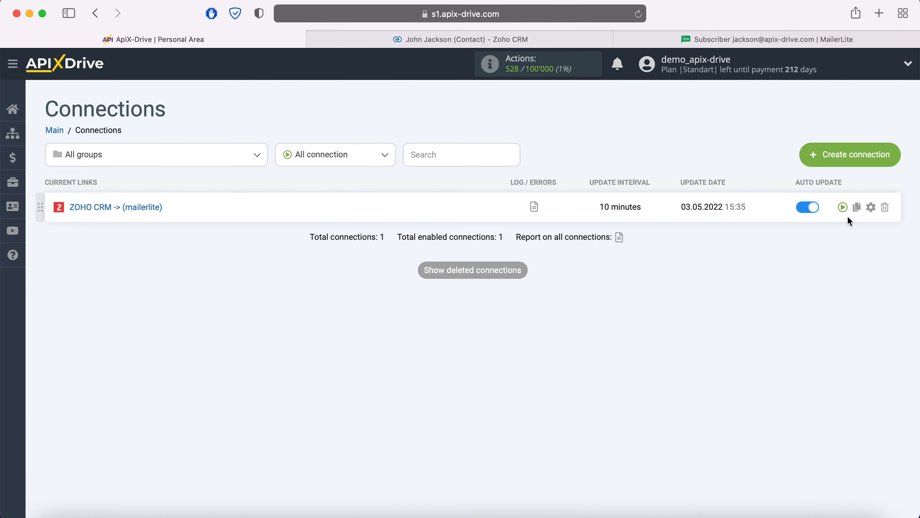
Open the connection's settings, set the update interval to 5 minutes, and save
{"action": "left_click", "coordinate": [871, 207]}
{"action": "left_click", "coordinate": [565, 298]}
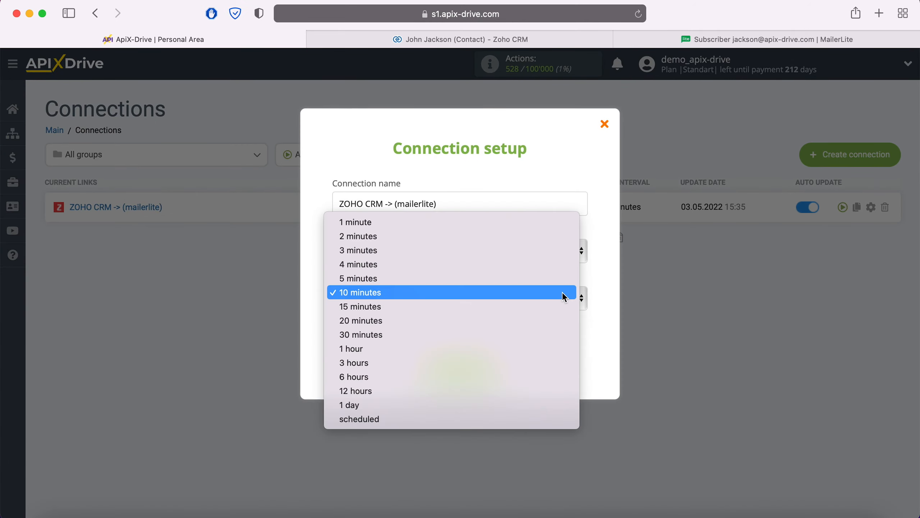
{"action": "left_click", "coordinate": [532, 277]}
{"action": "left_click", "coordinate": [496, 367]}
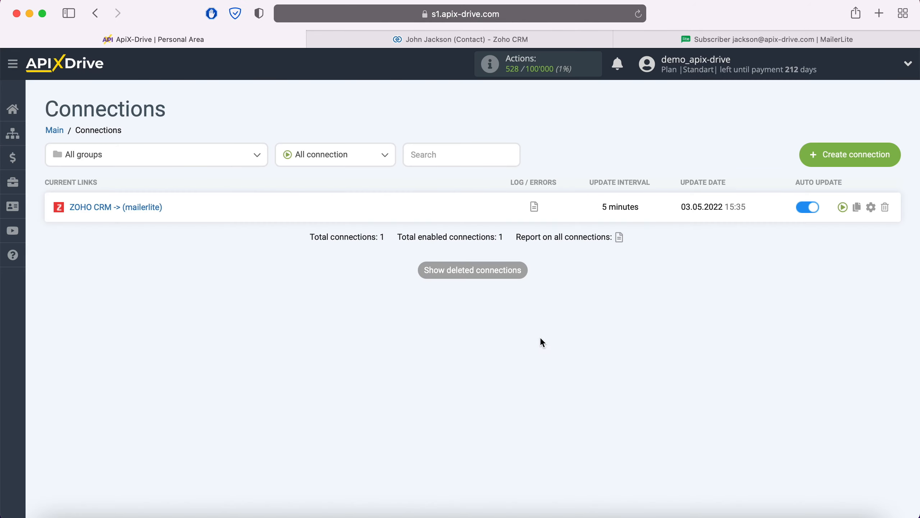